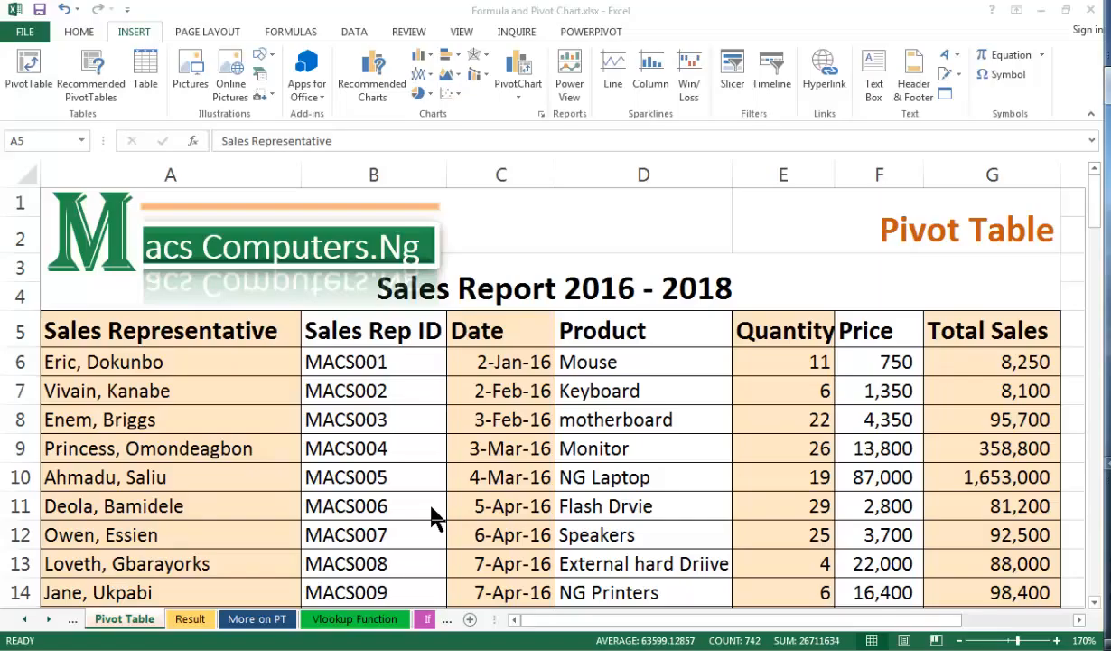
Step: Select the sales data A5:G110 with its headers and start a PivotTable from it
left_click_drag(1094, 203, 1096, 172)
left_click(854, 408)
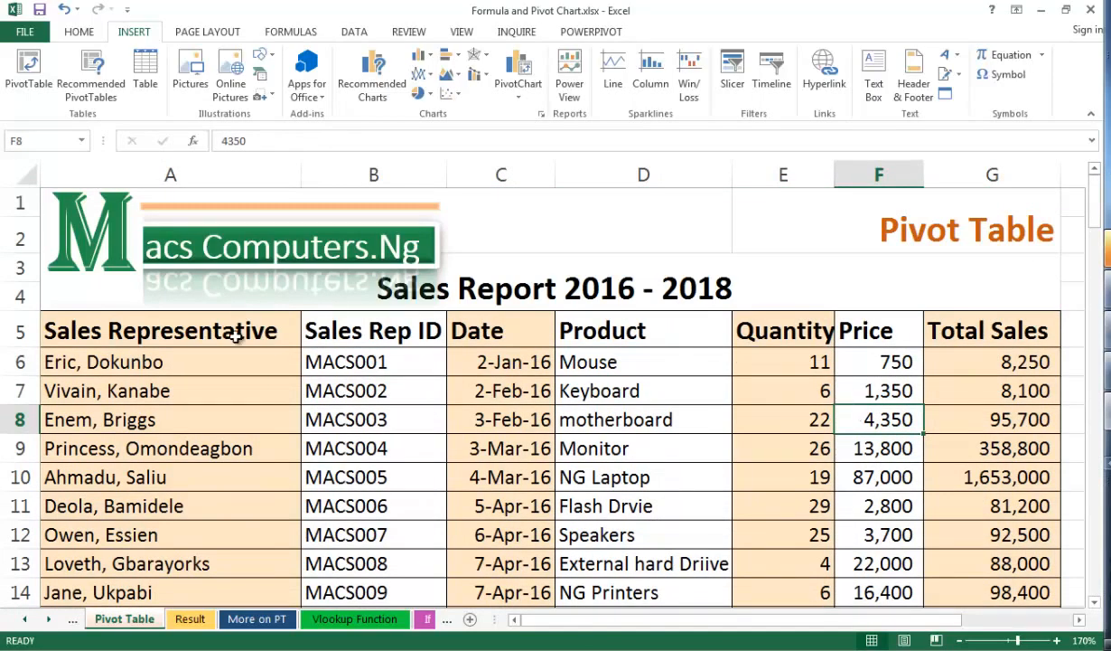
left_click_drag(235, 335, 1040, 493)
left_click(79, 32)
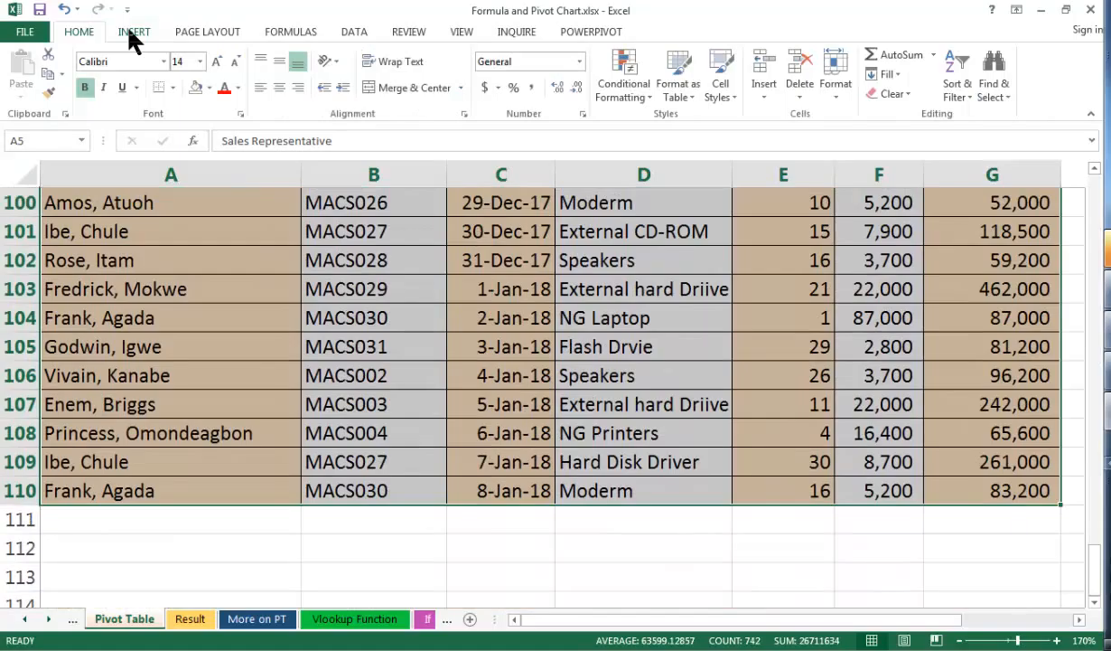
left_click(134, 34)
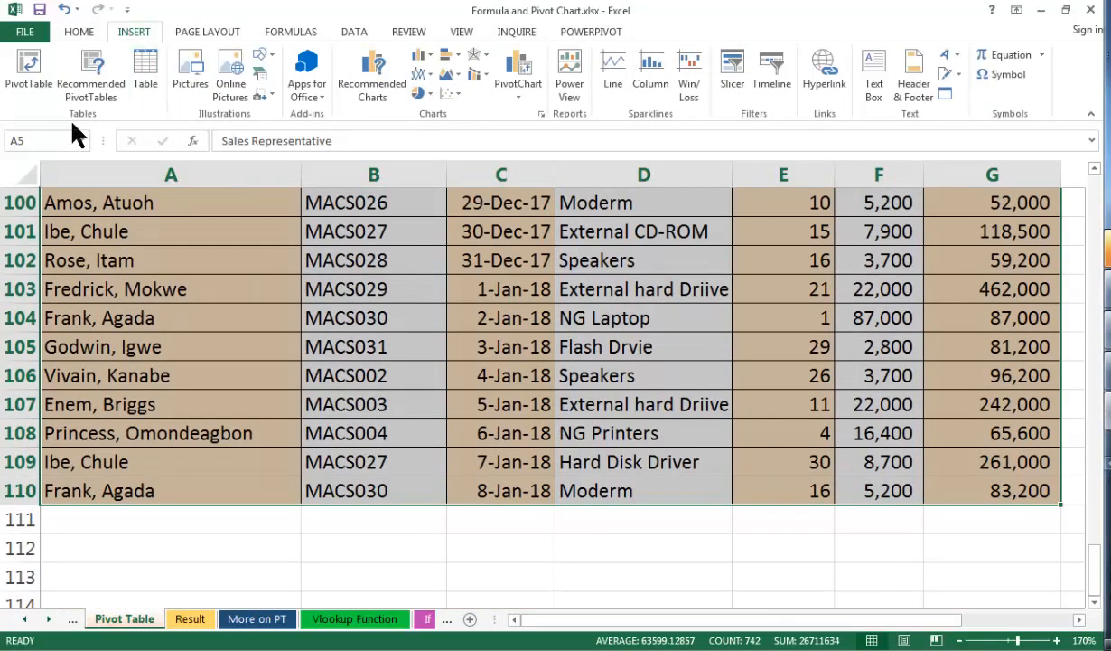
left_click(29, 80)
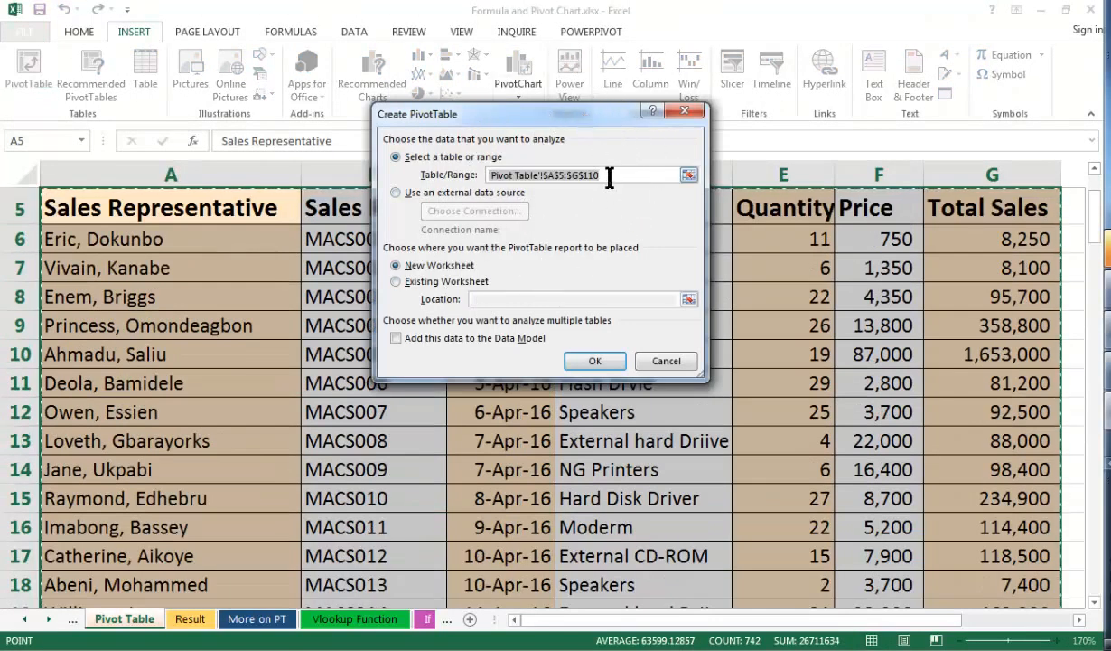
Step: Clear the PivotTable's source range and reselect A5:G110 on the Pivot Table sheet
left_click_drag(613, 176, 488, 166)
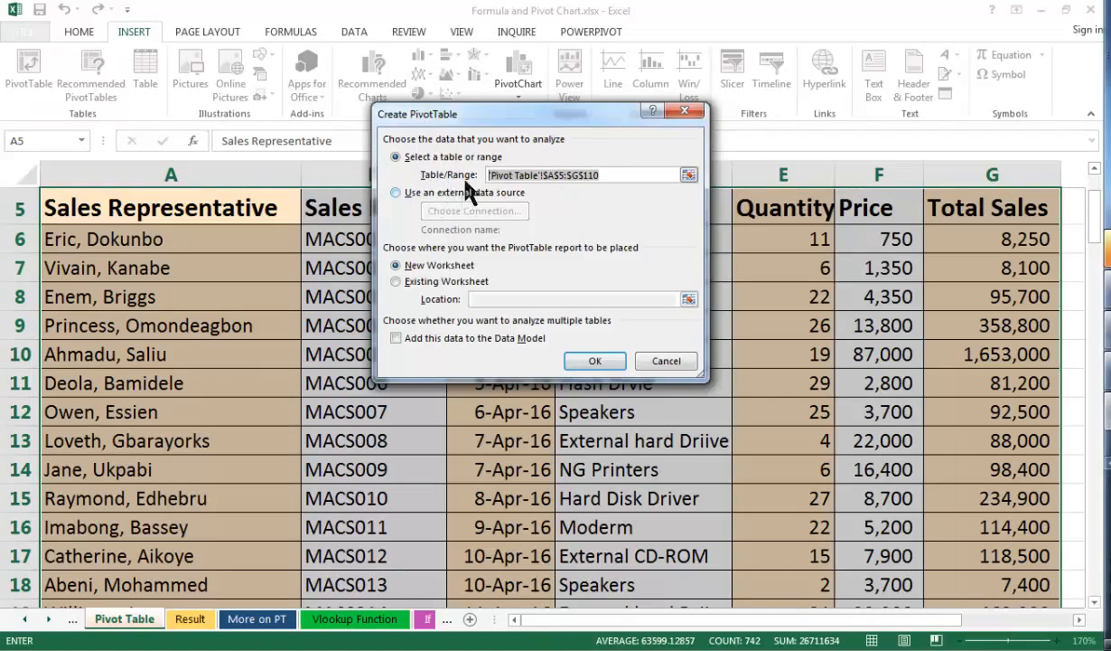
key("BackSpace")
left_click_drag(172, 207, 1057, 554)
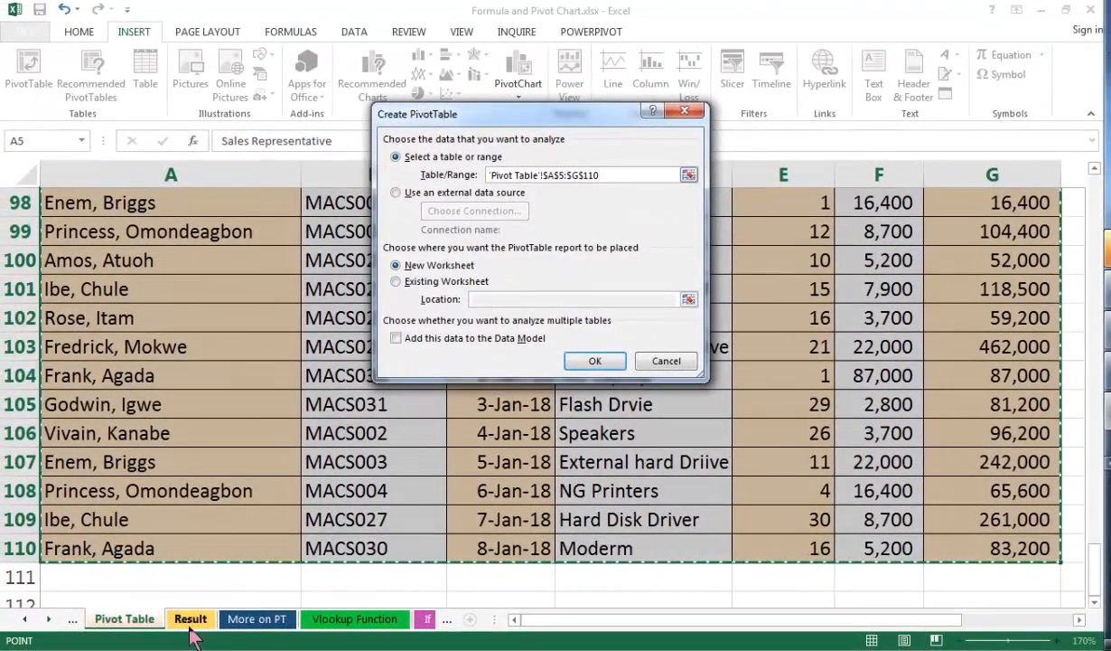
Step: Create the PivotTable on the existing Result worksheet at cell A6
left_click(396, 283)
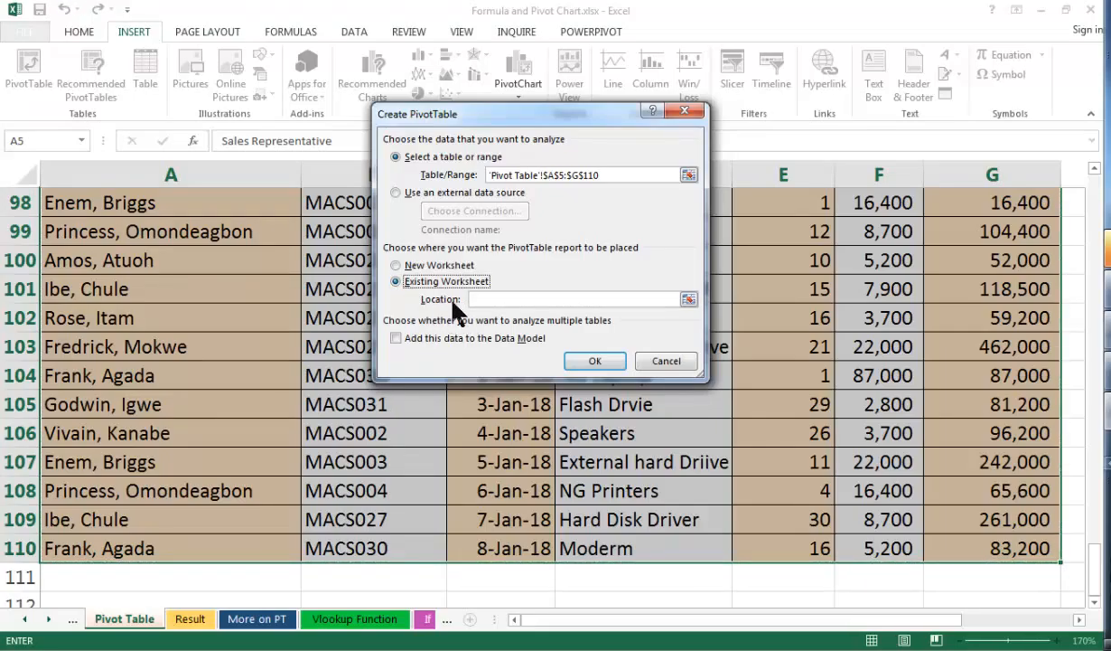
left_click(476, 302)
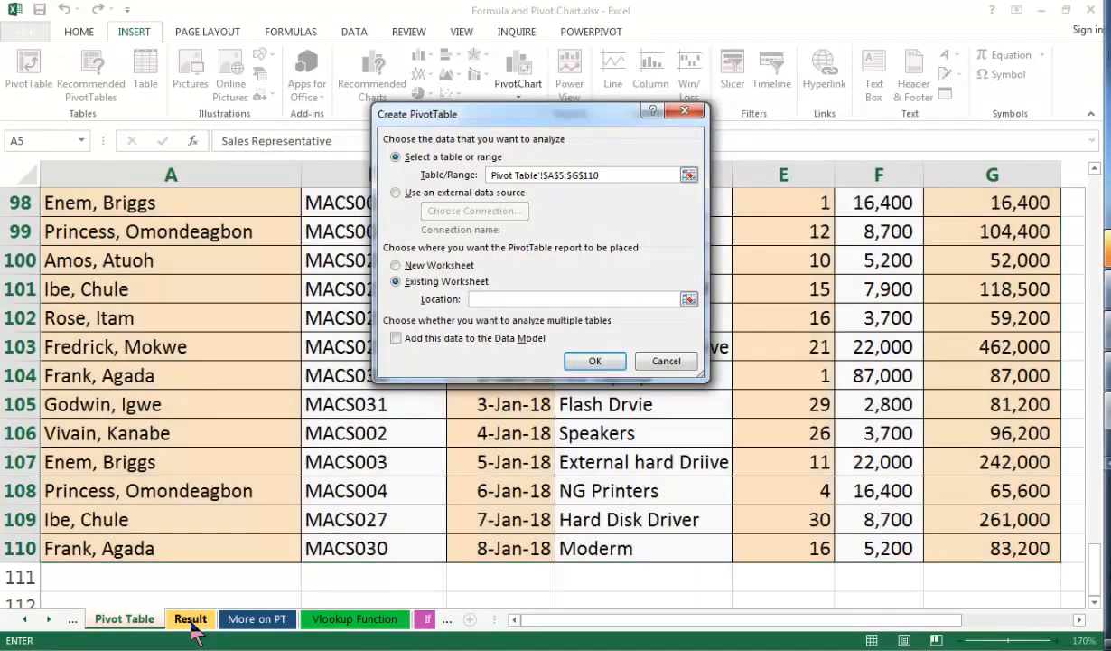
left_click(191, 620)
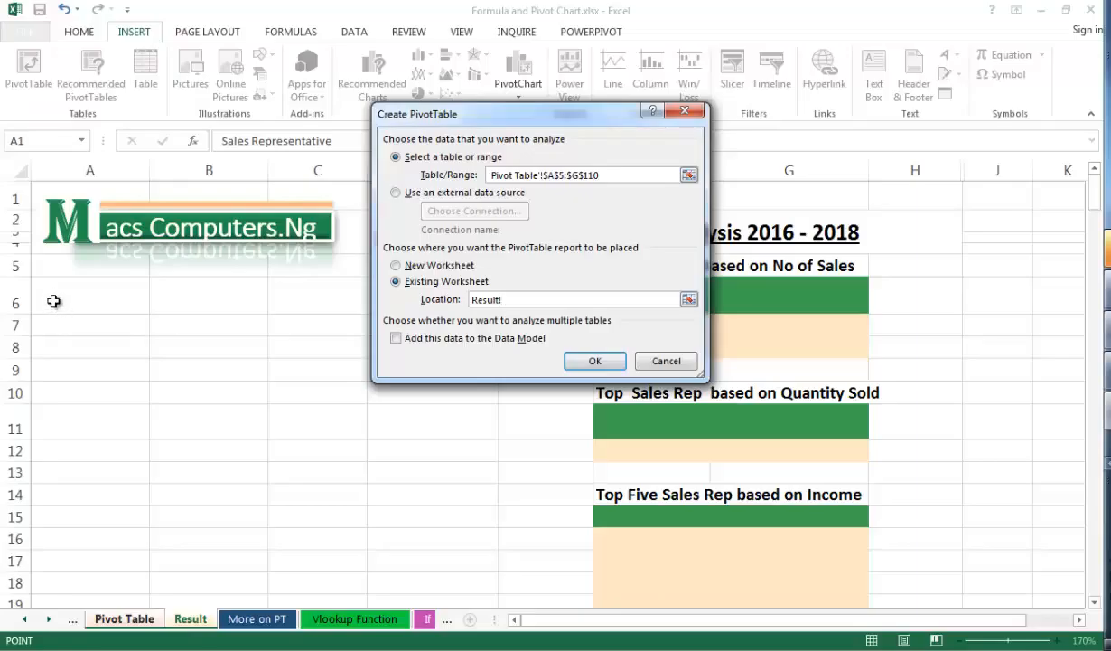
left_click(54, 301)
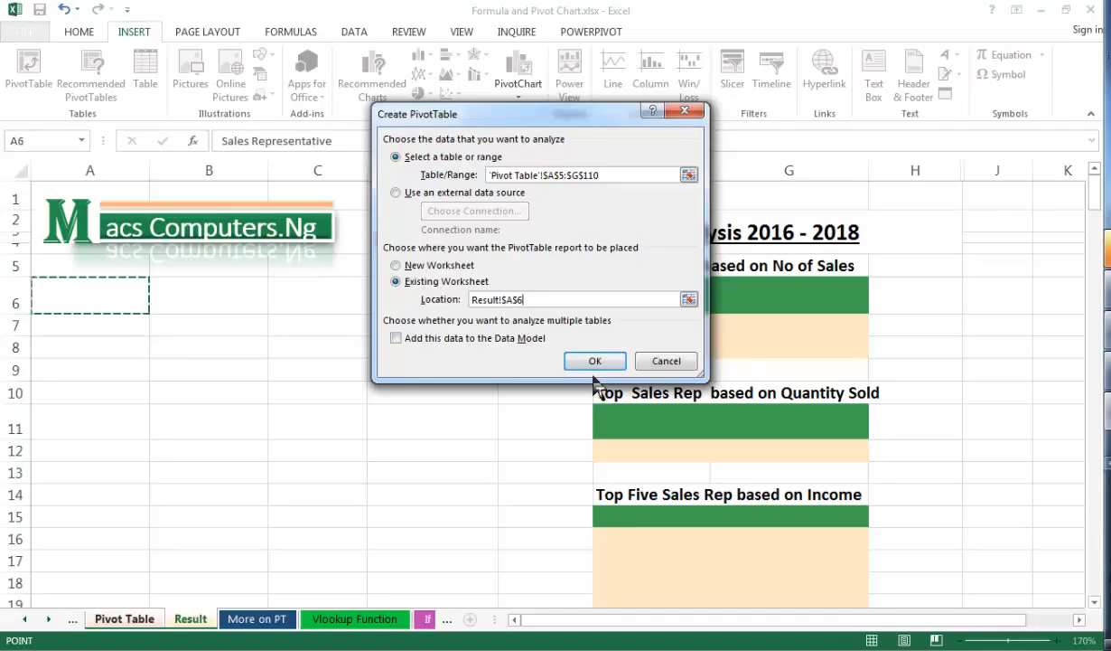
left_click(595, 363)
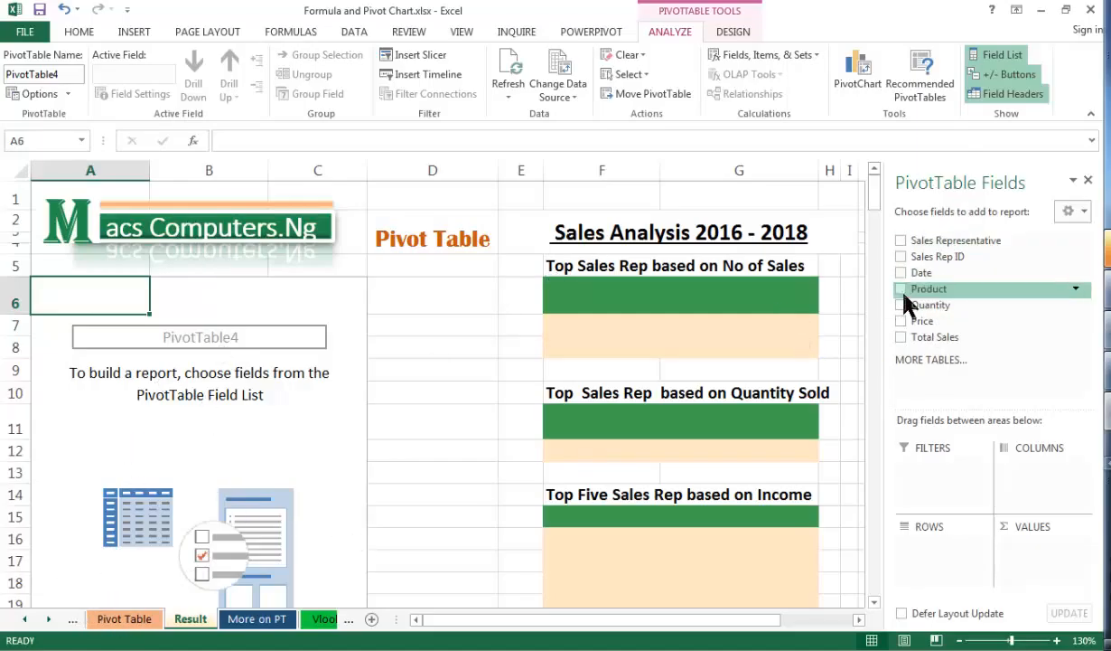
Step: Add Sales Representative as the PivotTable's rows and Quantity as its values, summarized by Count
left_click(902, 241)
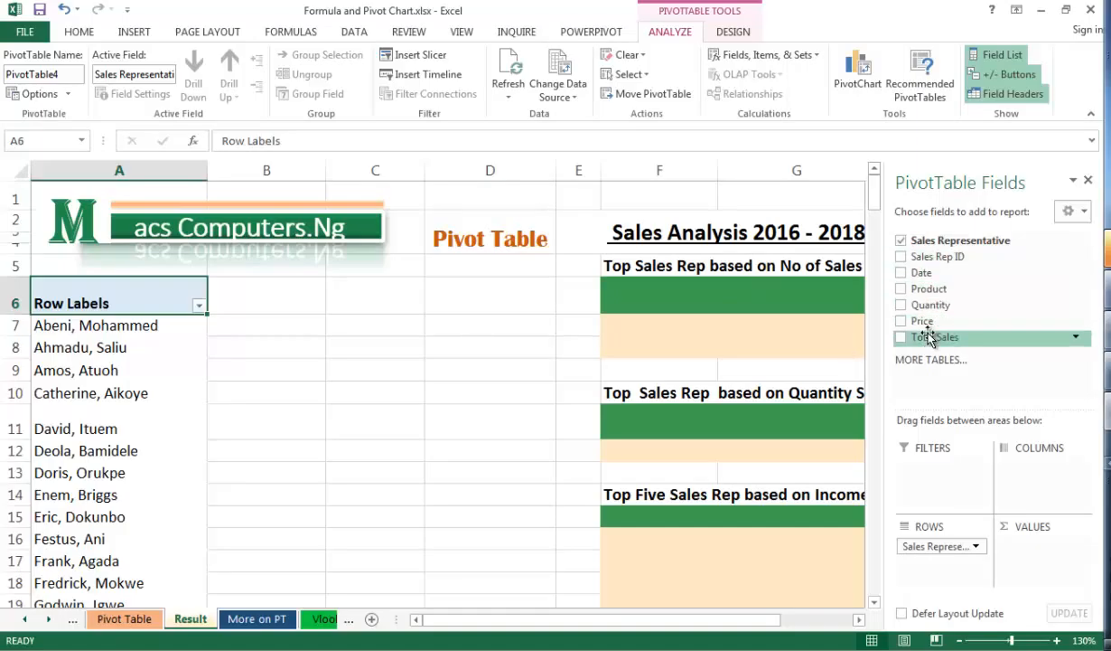
left_click_drag(931, 304, 1012, 569)
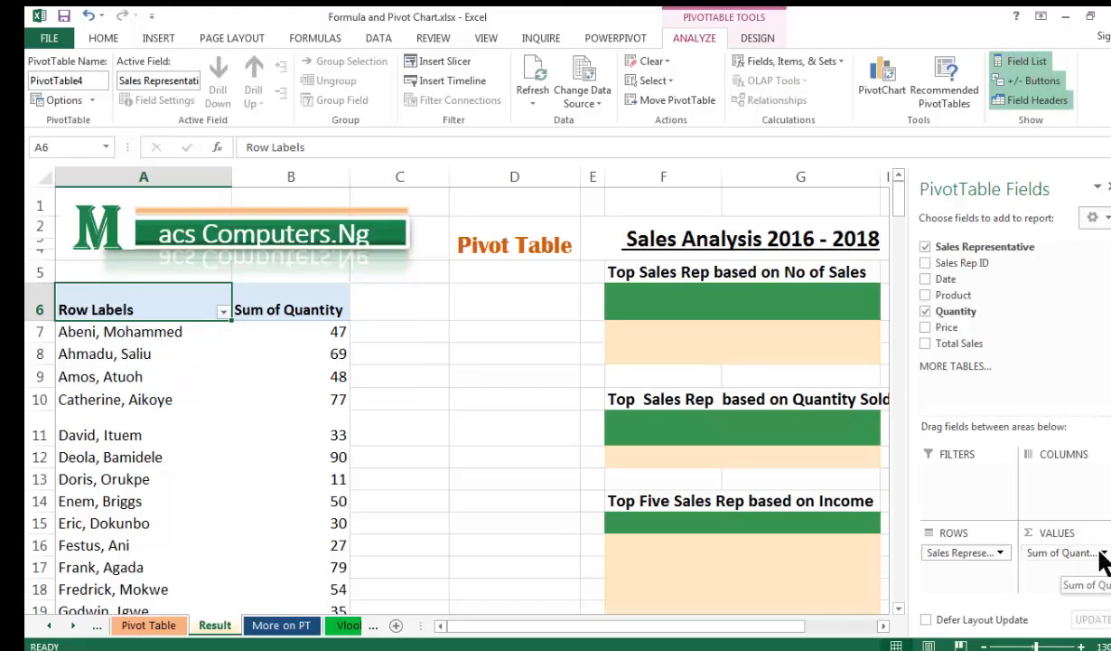
left_click(1053, 554)
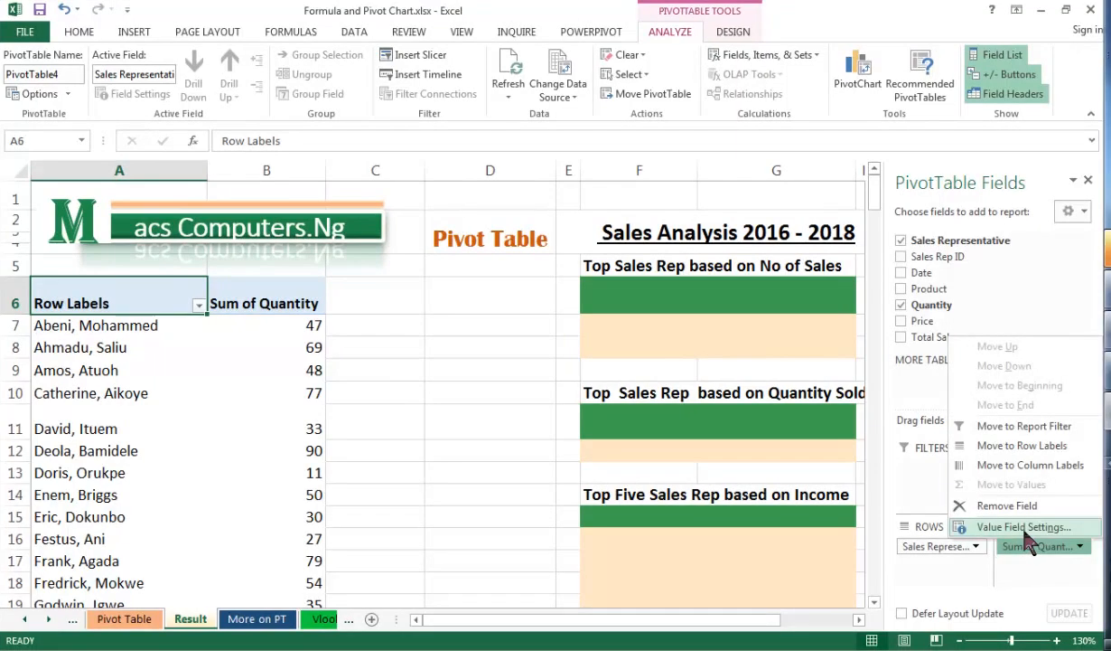
left_click(1030, 530)
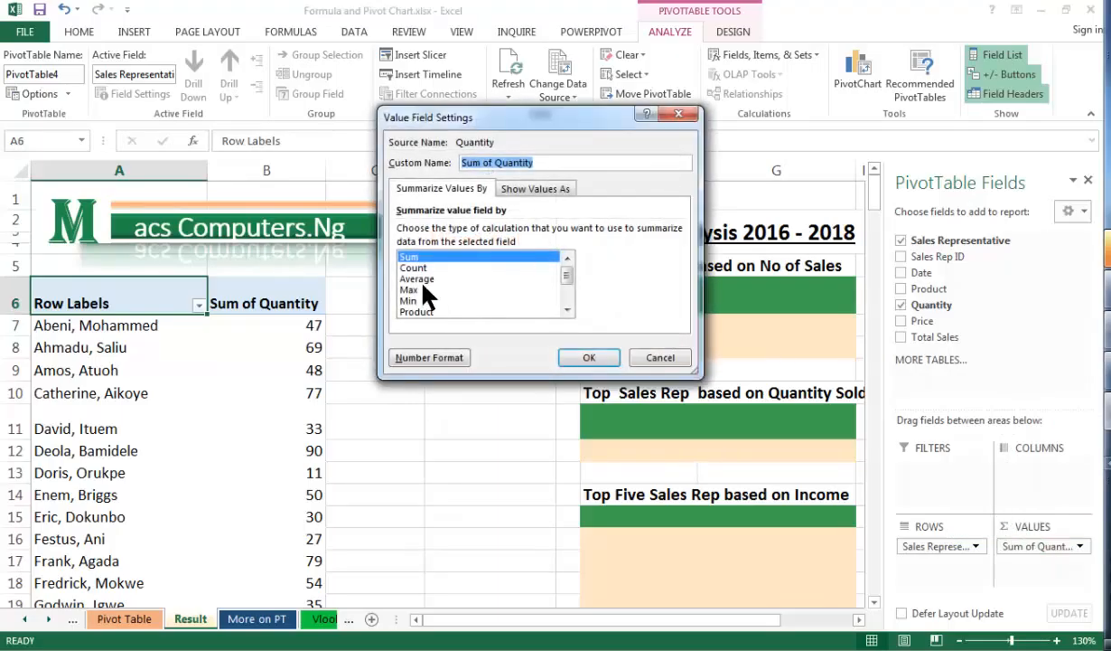
left_click(427, 268)
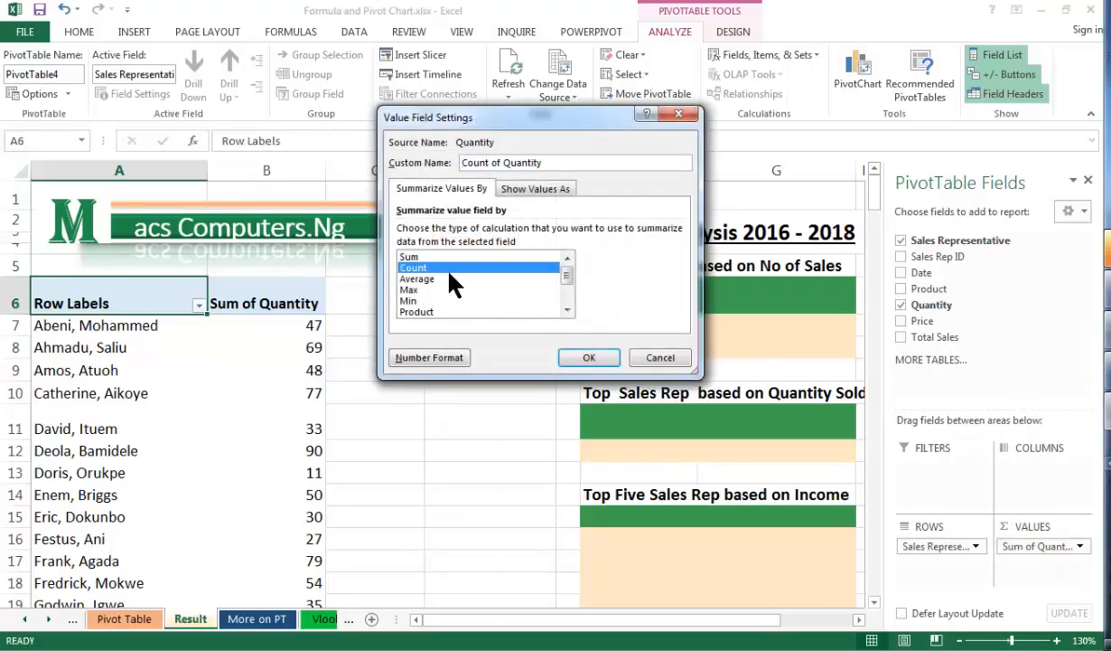
left_click(588, 357)
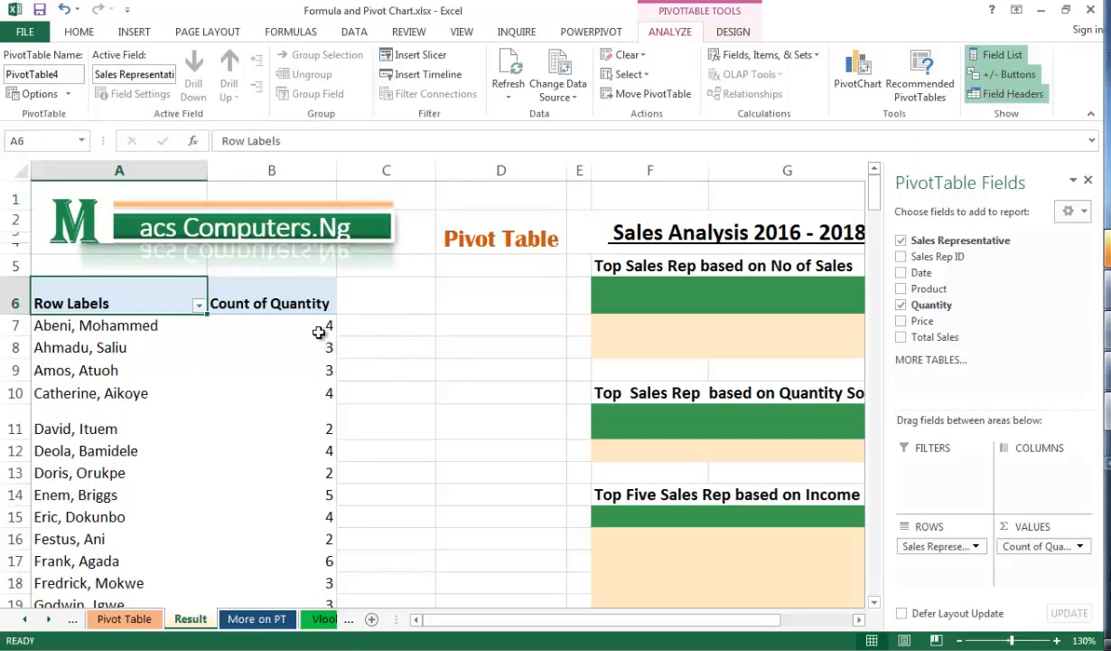
Step: Sort the sales representatives in descending order by Count of Quantity
left_click(198, 308)
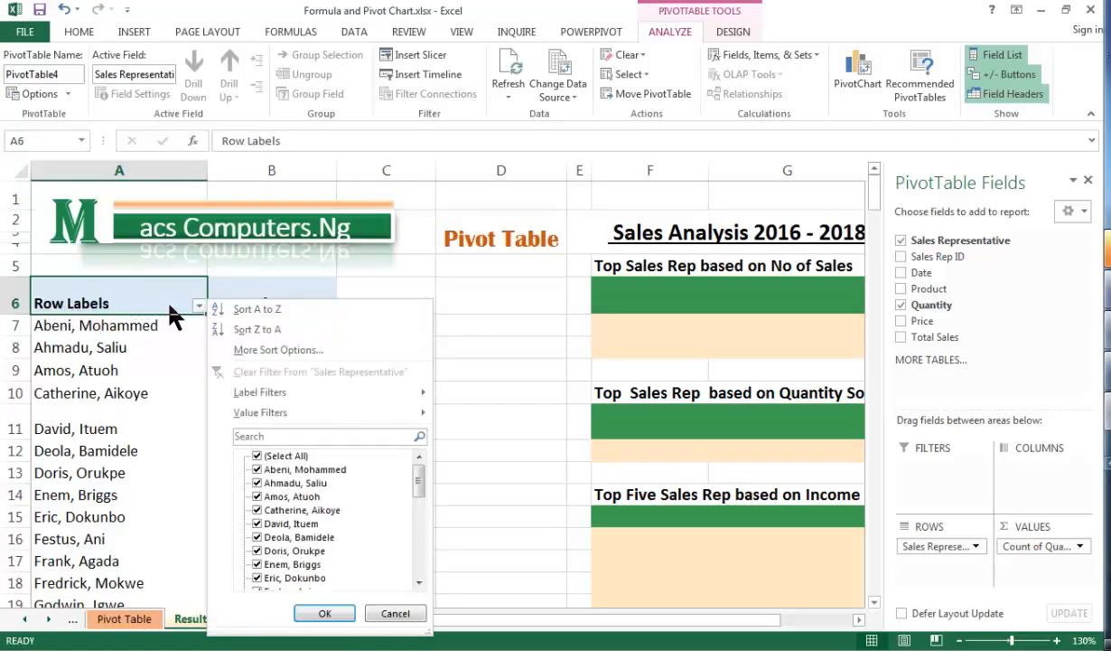
left_click(300, 351)
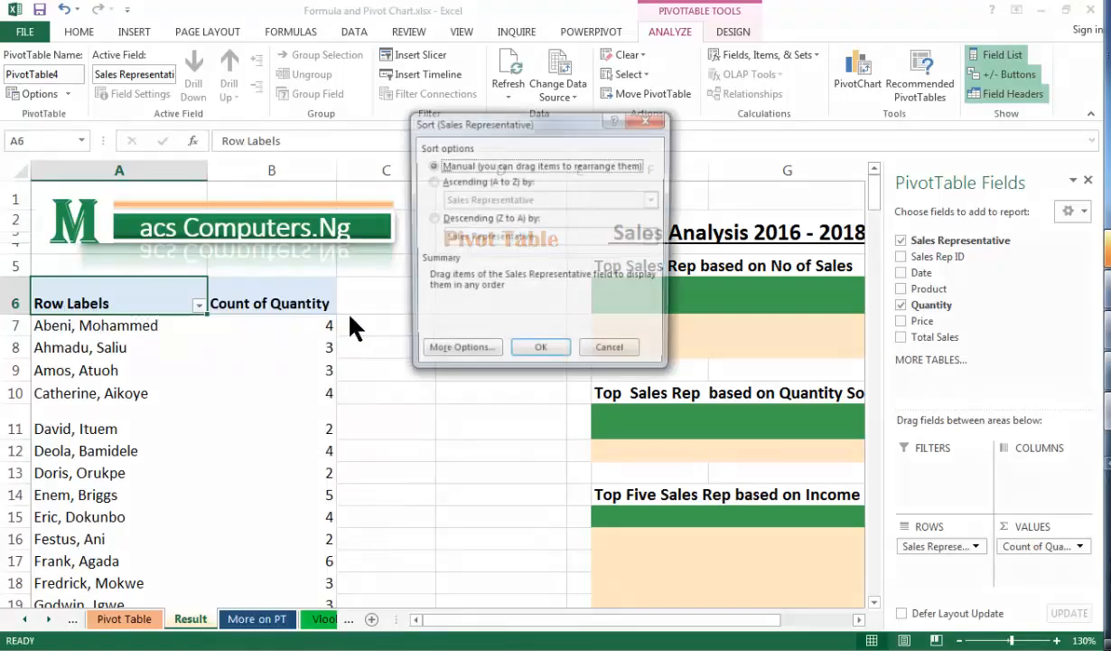
left_click(433, 221)
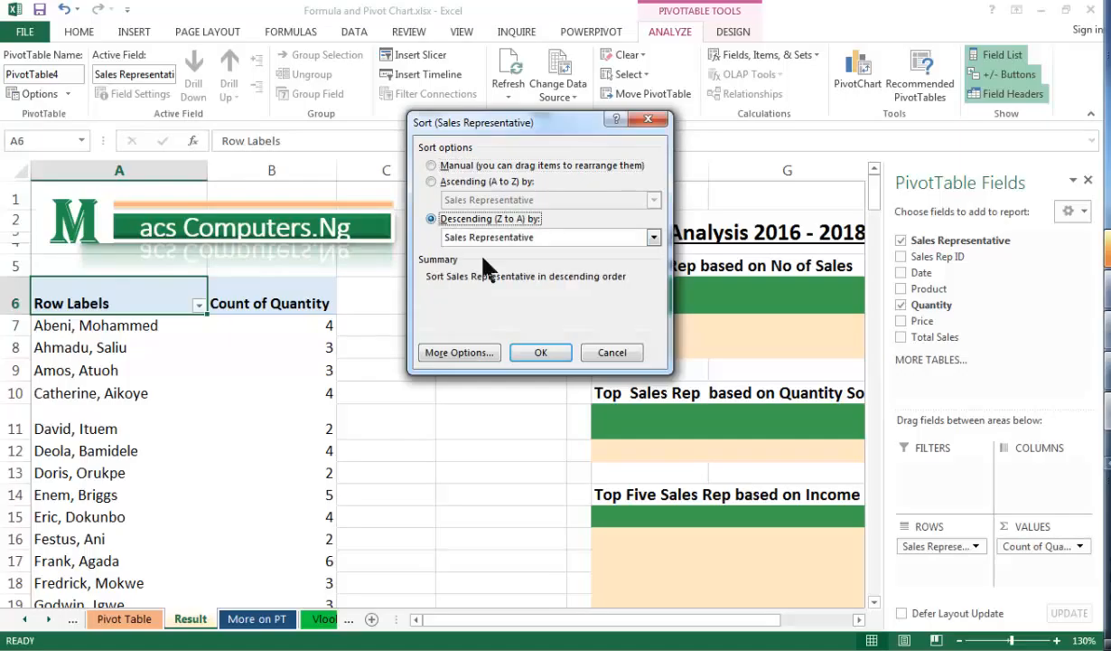
left_click(653, 238)
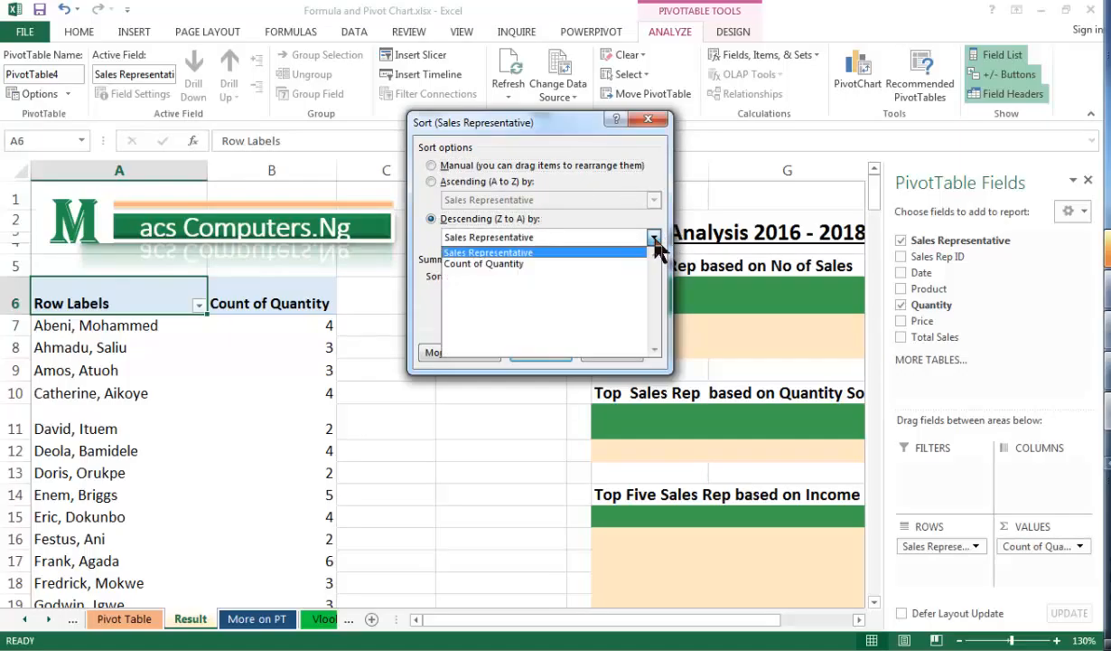
left_click(596, 263)
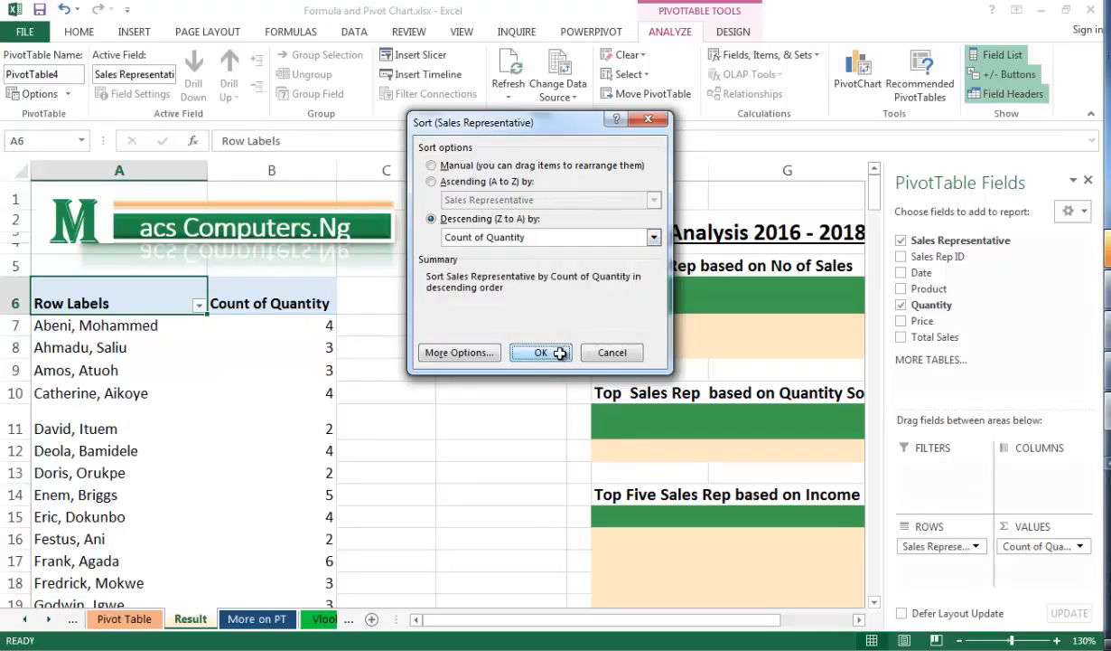
left_click(553, 355)
Step: Copy the PivotTable header and first two rows (A6:B8) and paste them as values at F6 under Top Sales Rep based on No of Sales
left_click_drag(54, 308, 282, 349)
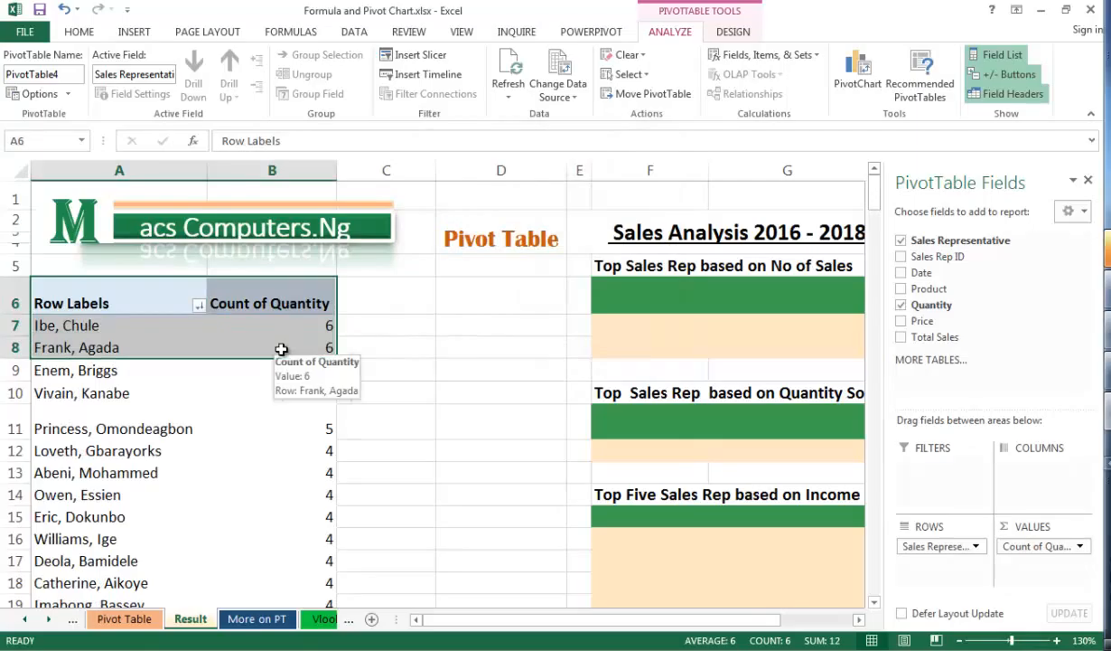
right_click(284, 357)
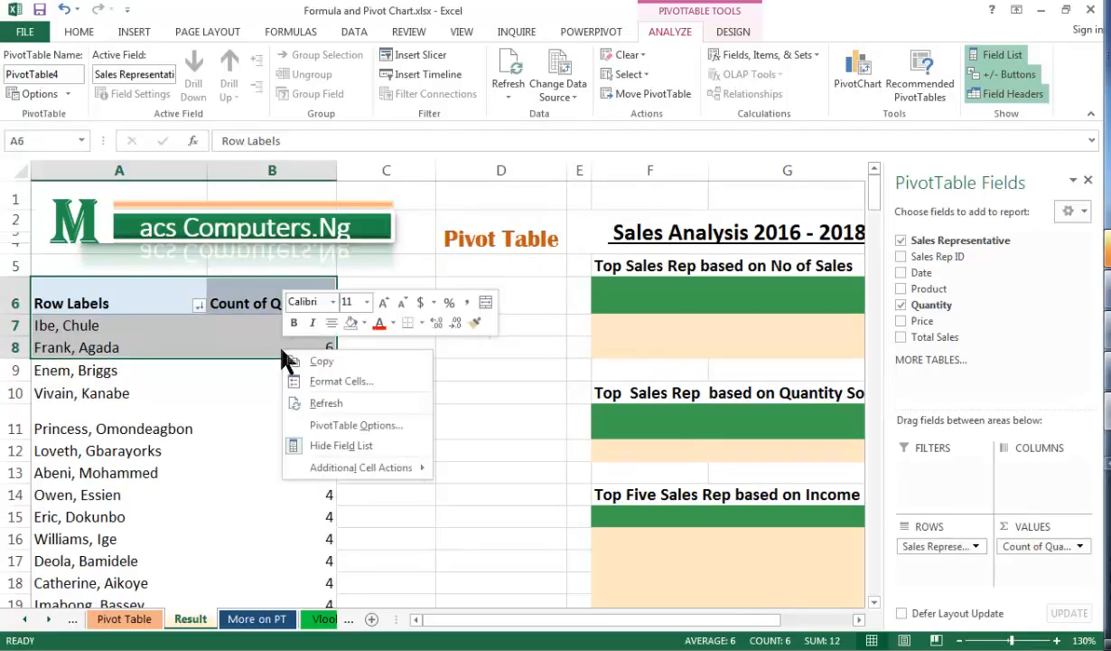
left_click(316, 361)
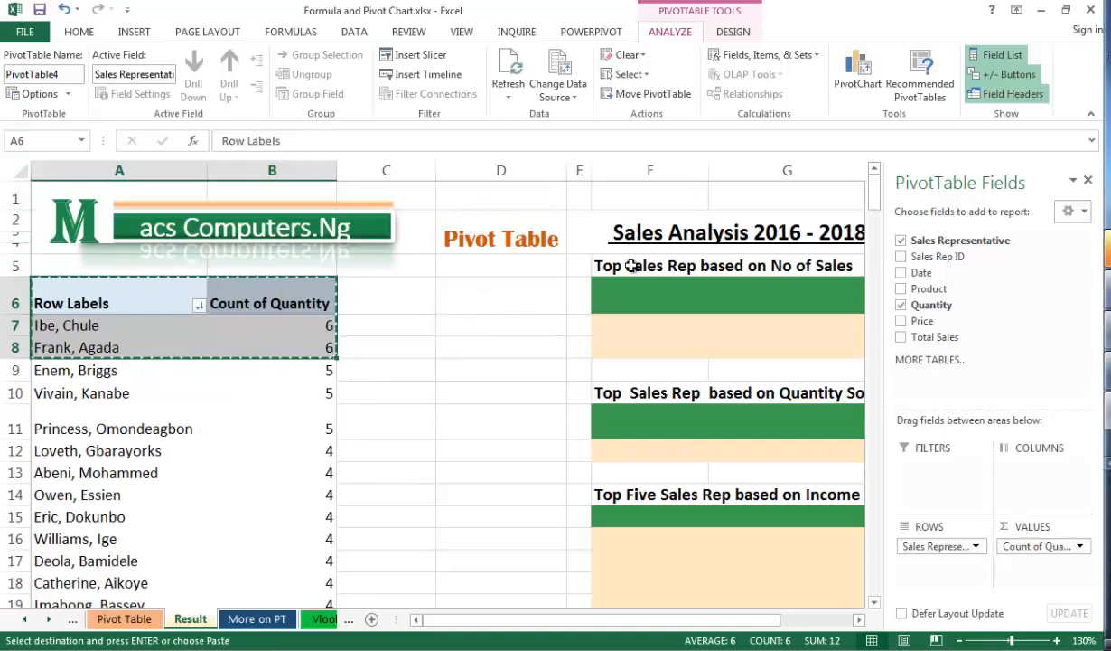
right_click(622, 291)
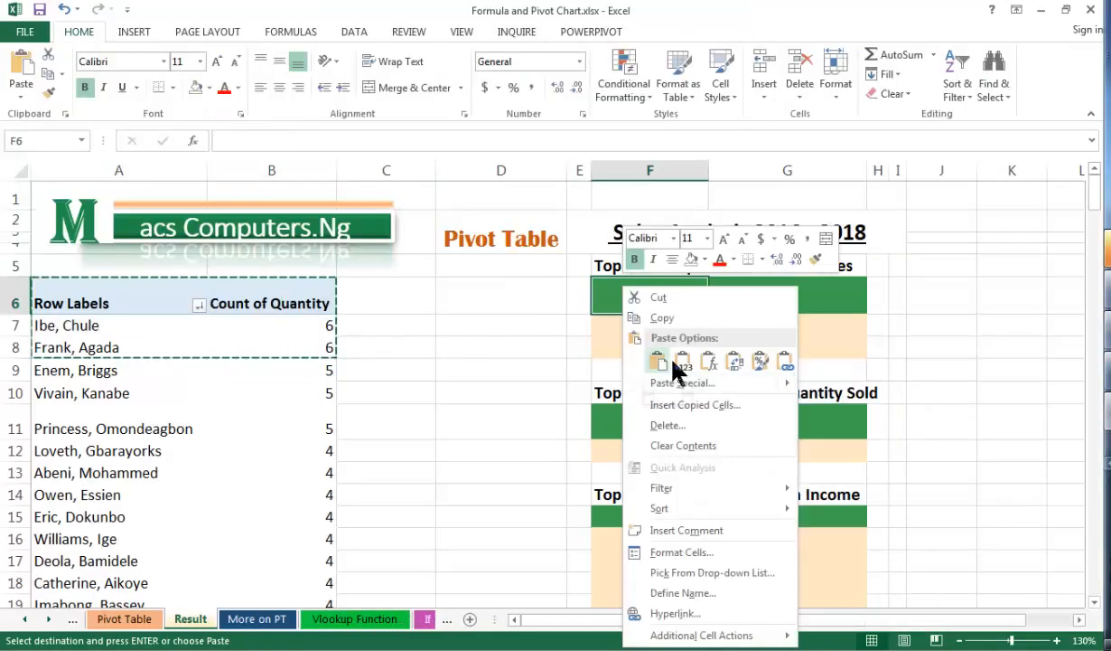
left_click(679, 363)
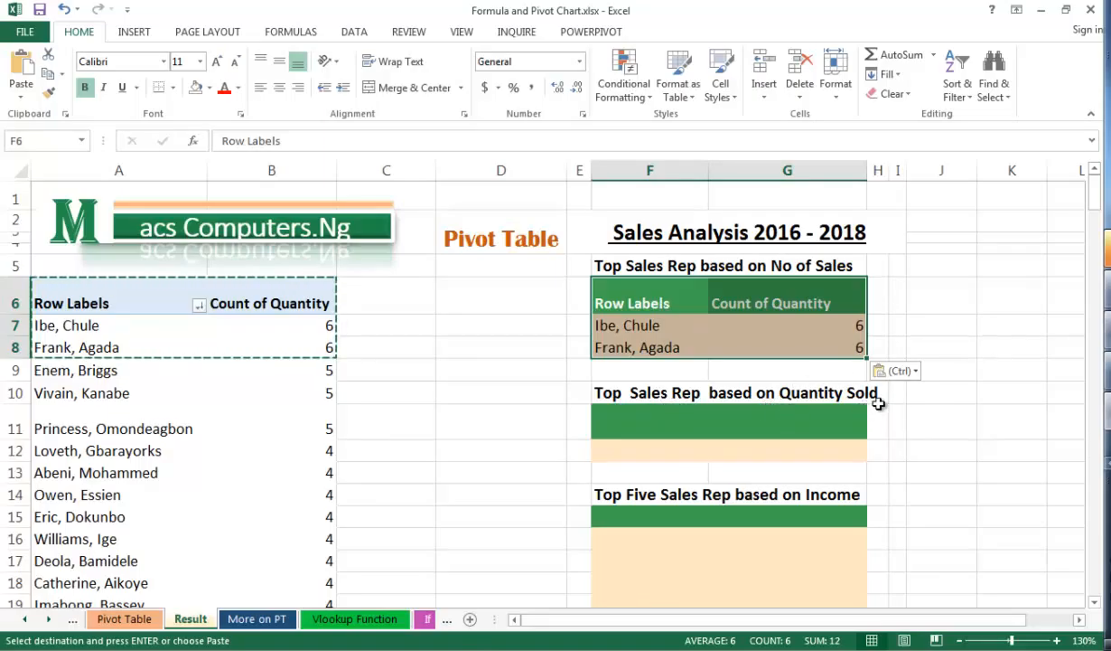
scroll(362, 390, "down", 3)
scroll(344, 362, "up", 3)
key("Escape")
Step: Change the PivotTable's Quantity value field to be summarized by Sum
left_click(315, 292)
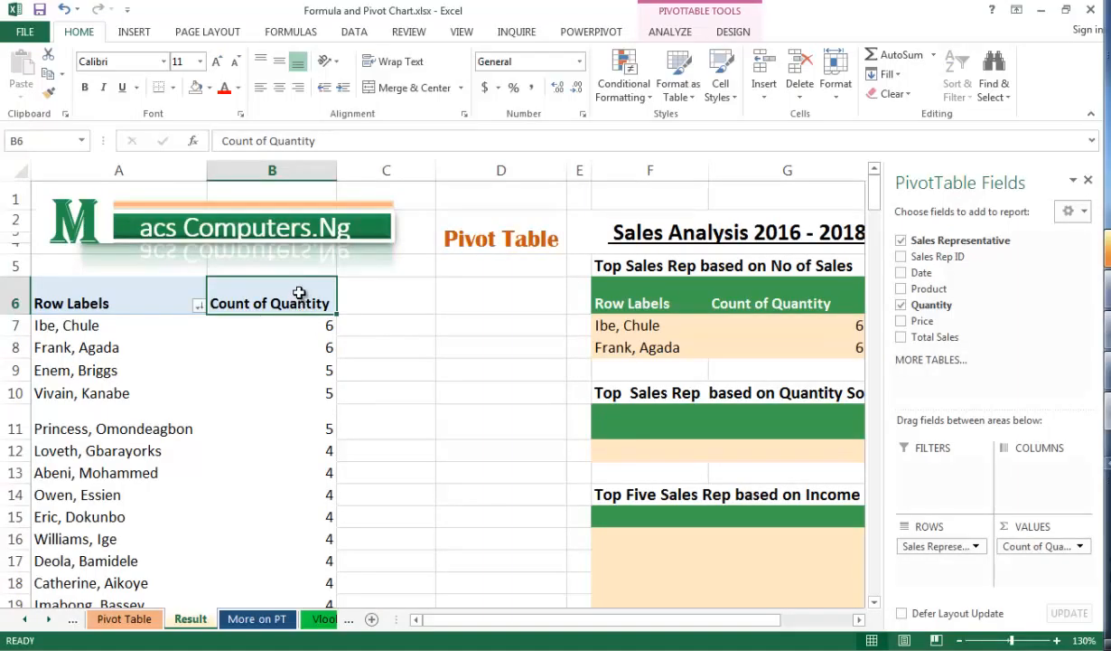
left_click(300, 286)
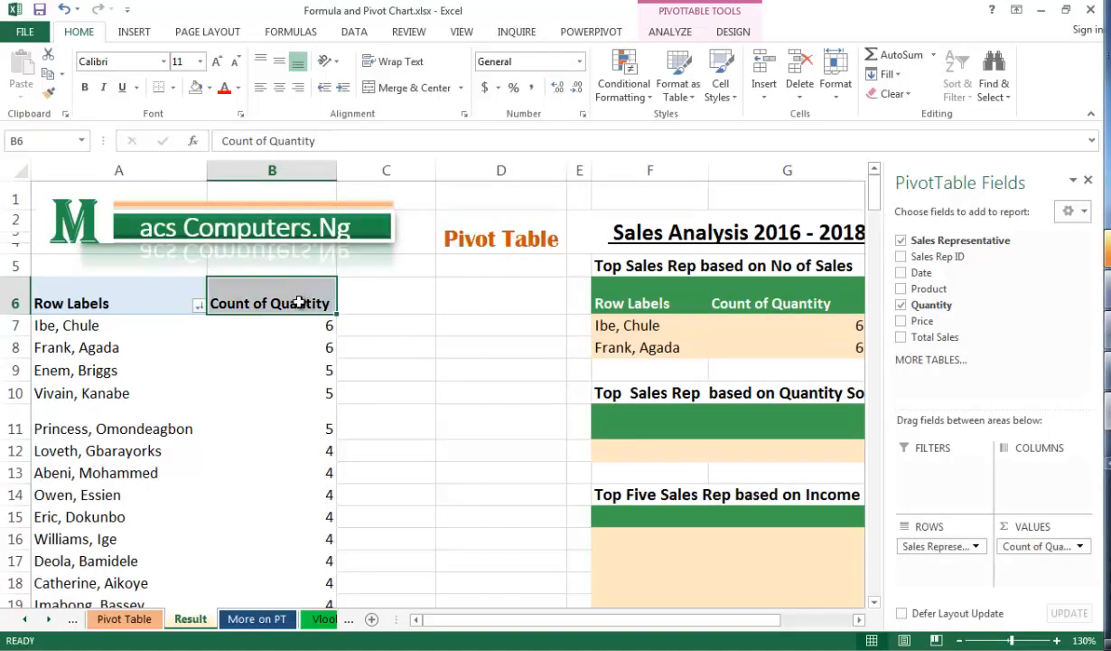
double_click(299, 302)
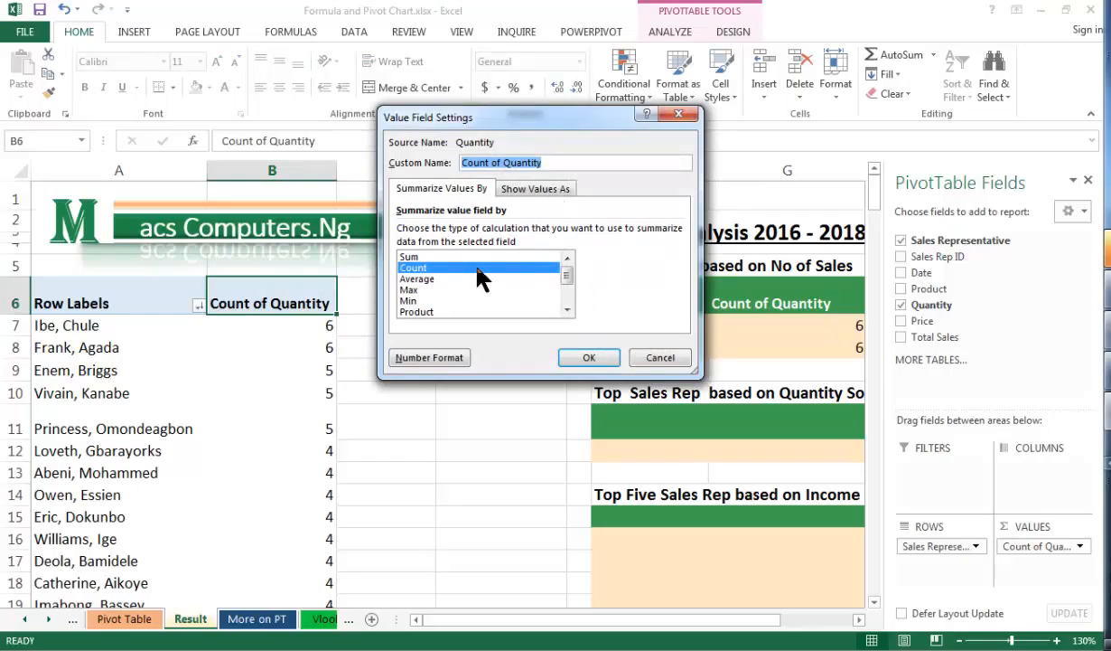
left_click(425, 256)
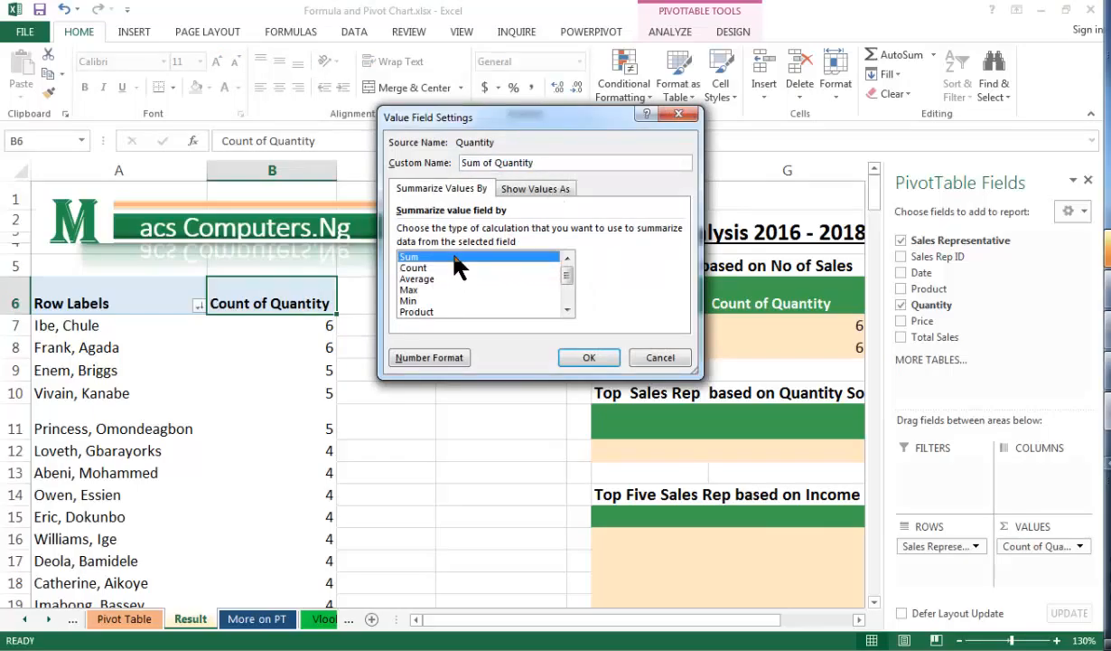
left_click(586, 358)
Step: Copy the PivotTable header and first row (A6:B7) and paste them as values at F11 under Top Sales Rep based on Quantity Sold
mouse_move(874, 192)
left_mouse_down()
mouse_move(874, 220)
mouse_move(872, 202)
left_mouse_up()
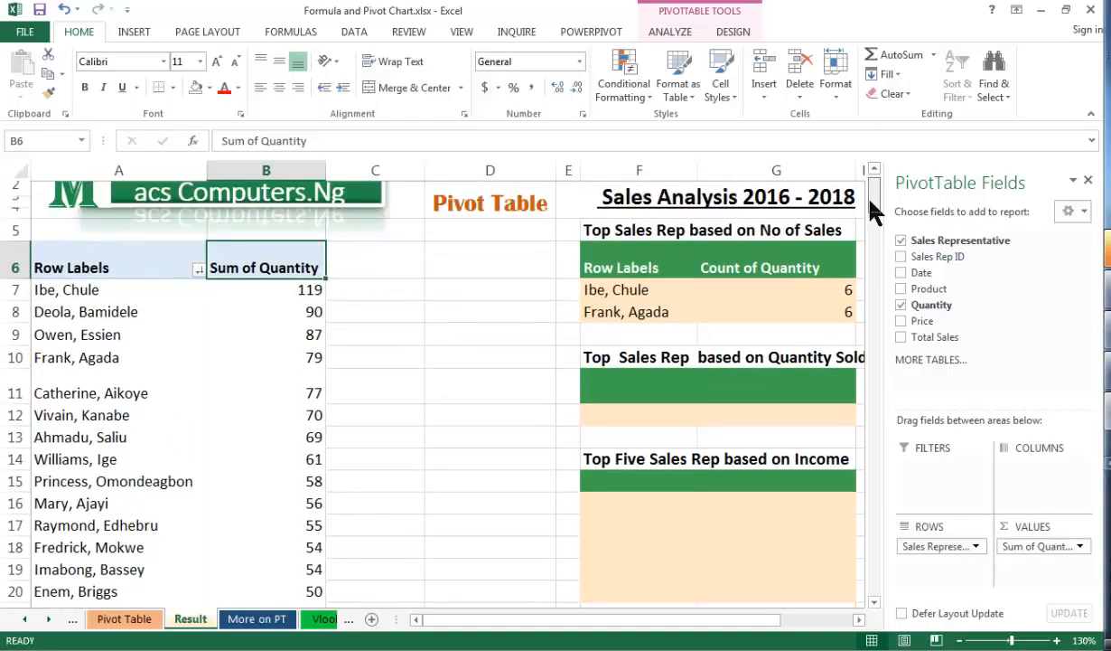
scroll(593, 365, "down", 3)
left_click_drag(875, 217, 875, 198)
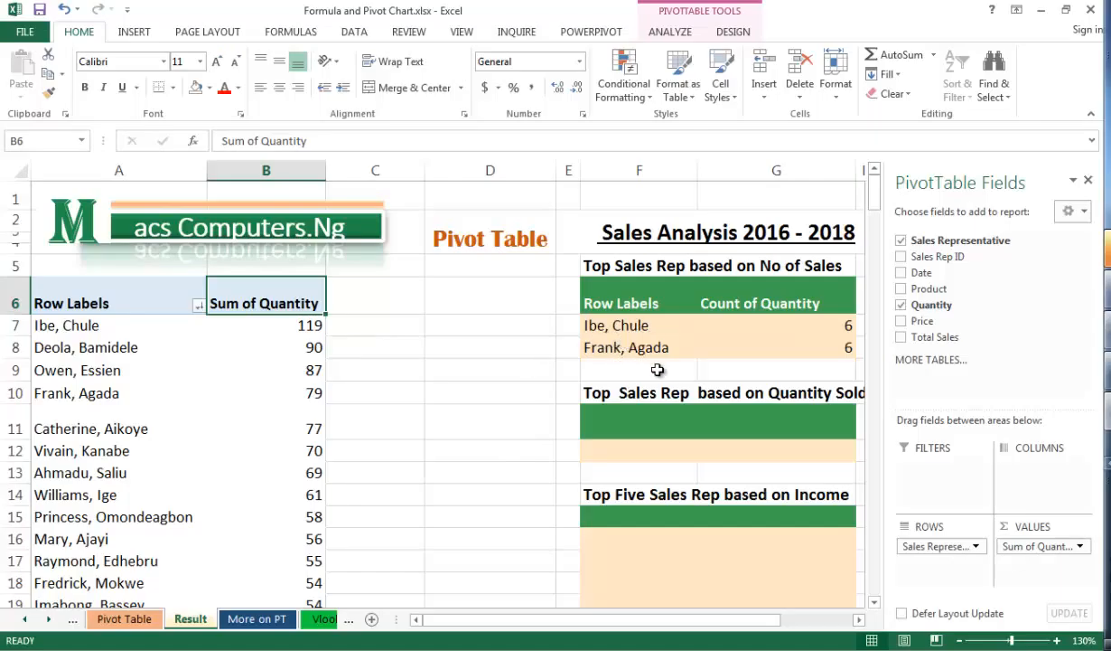
left_click_drag(54, 303, 271, 323)
key("ctrl+c")
left_click(610, 414)
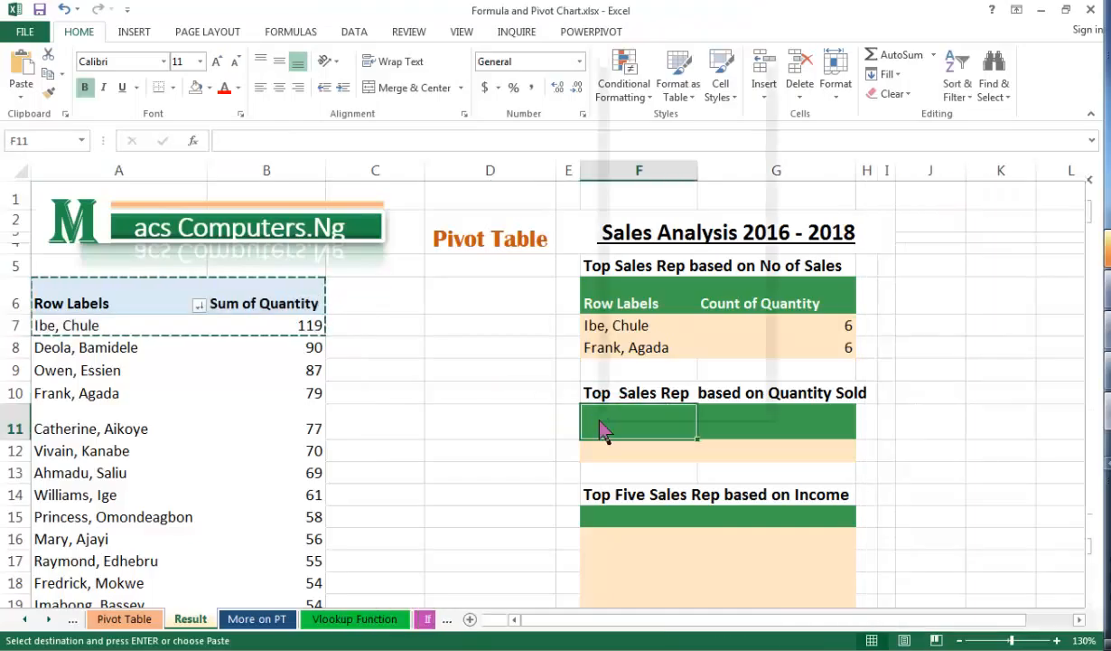
right_click(602, 423)
left_click(661, 135)
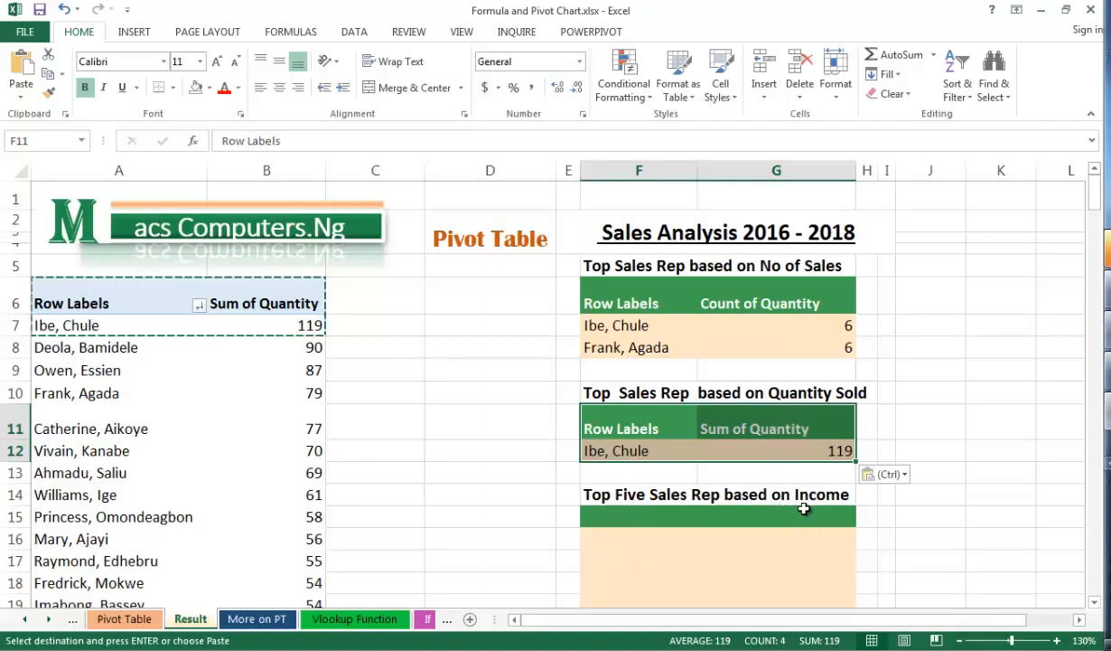
Step: Replace Quantity with Total Sales as the PivotTable's value field
double_click(431, 364)
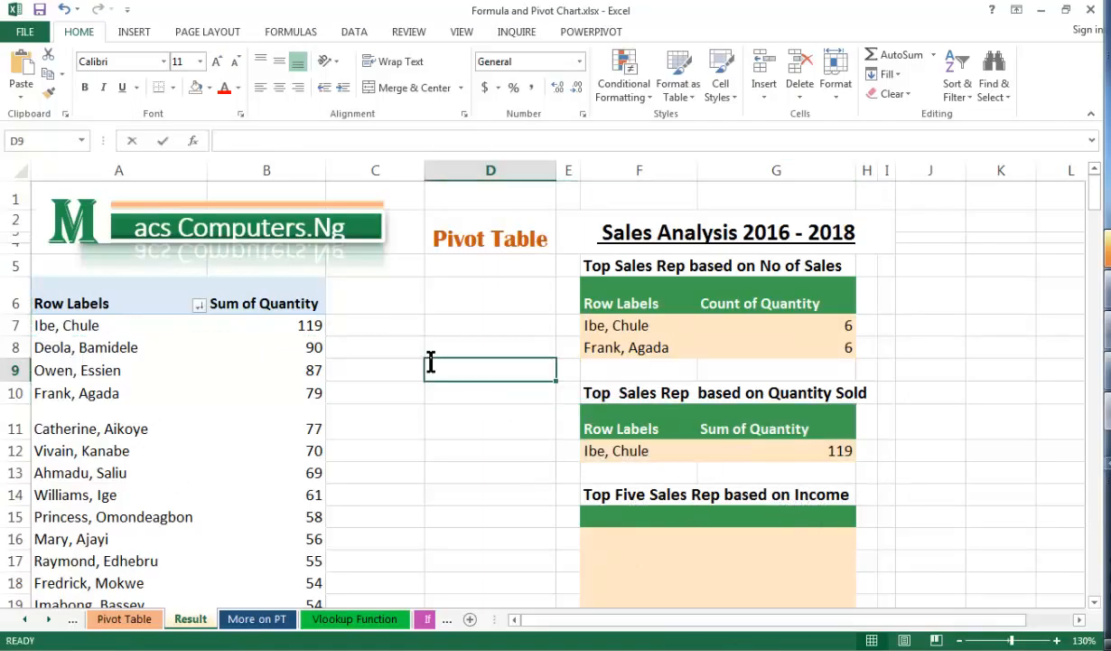
left_click(232, 376)
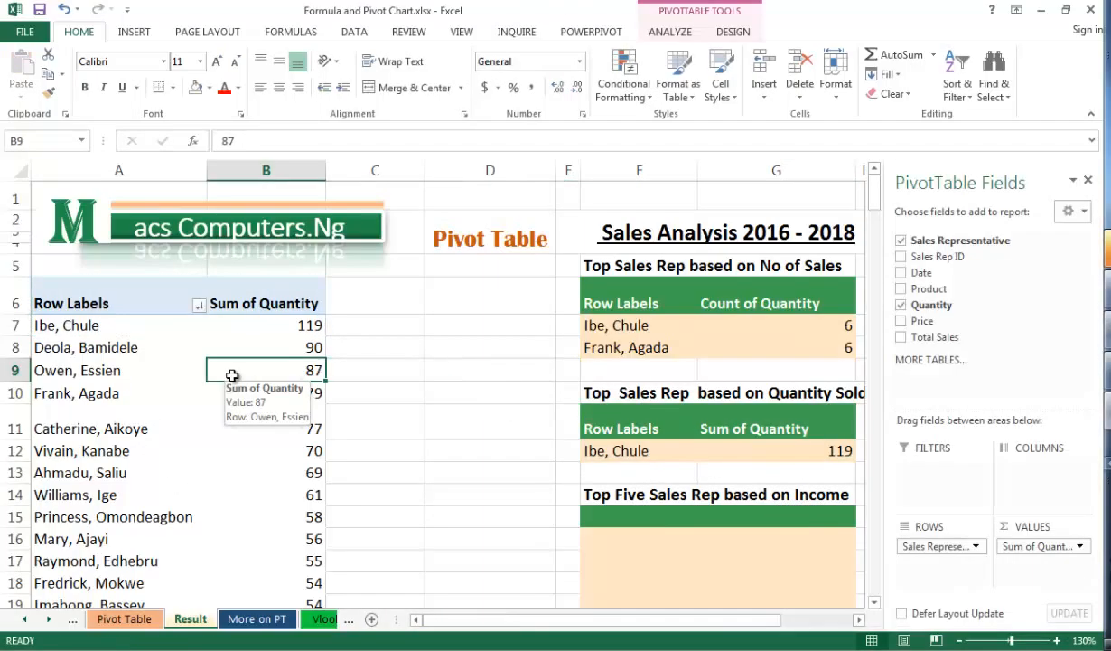
double_click(902, 306)
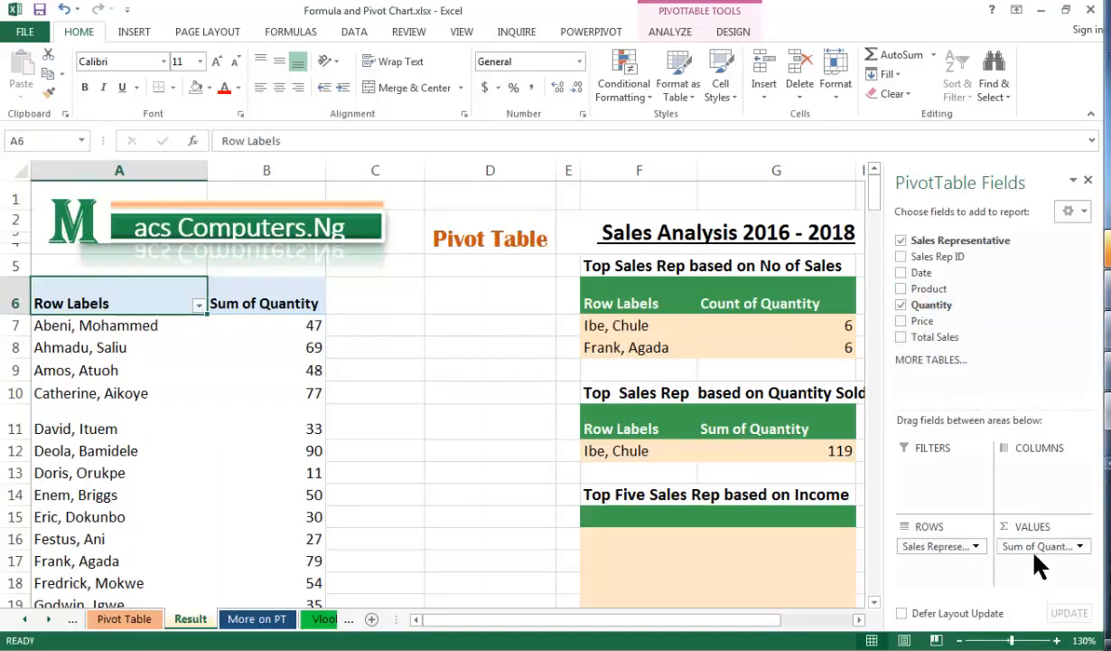
left_click_drag(1035, 553, 921, 405)
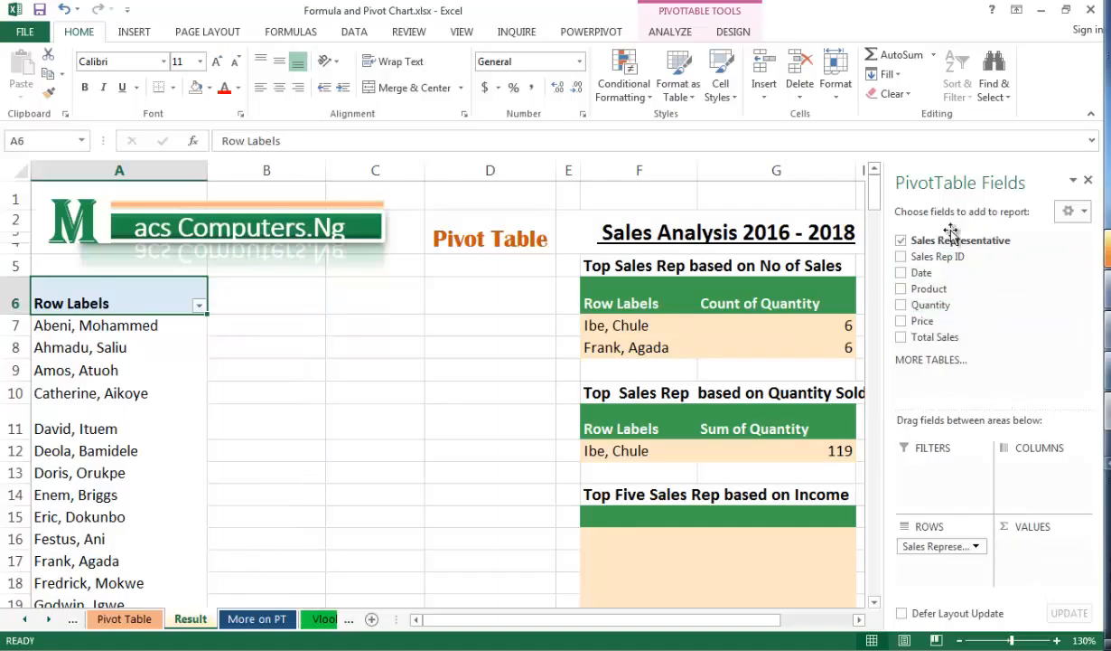
left_click(902, 305)
left_click(902, 306)
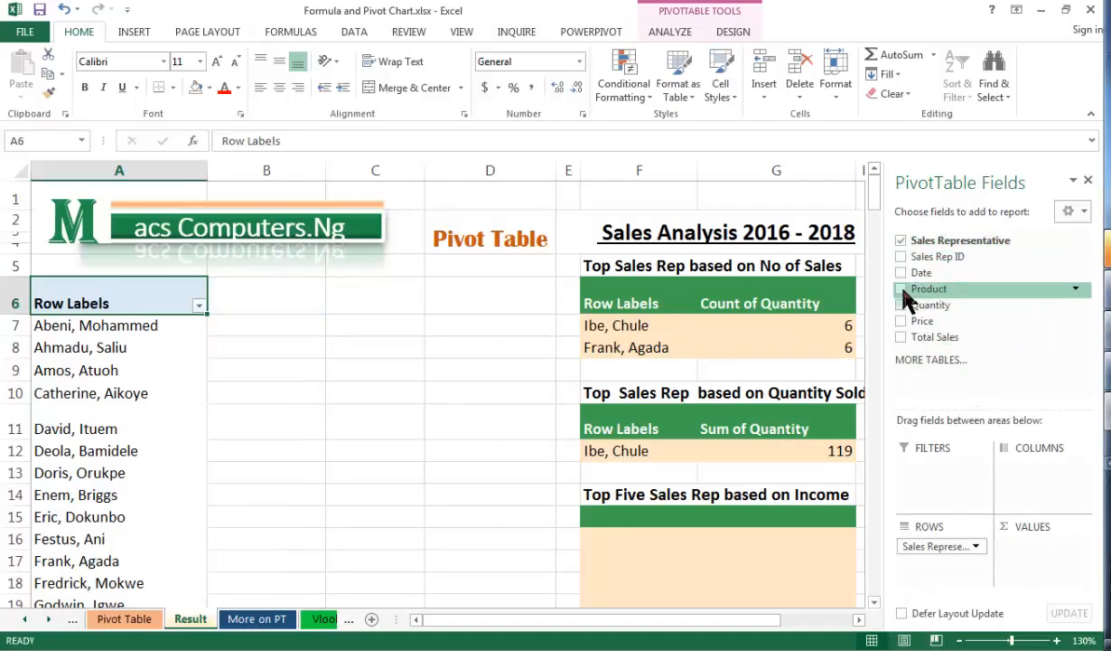
left_click(902, 337)
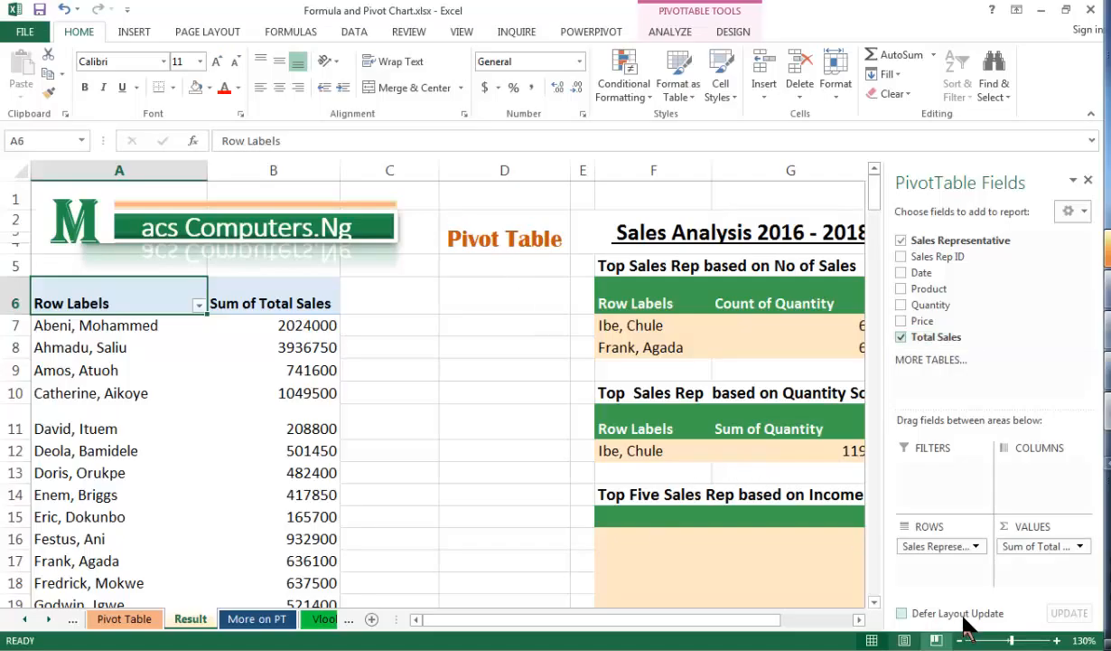
Step: Format the Total Sales value field as Currency with 0 decimal places and no symbol
left_click(1080, 547)
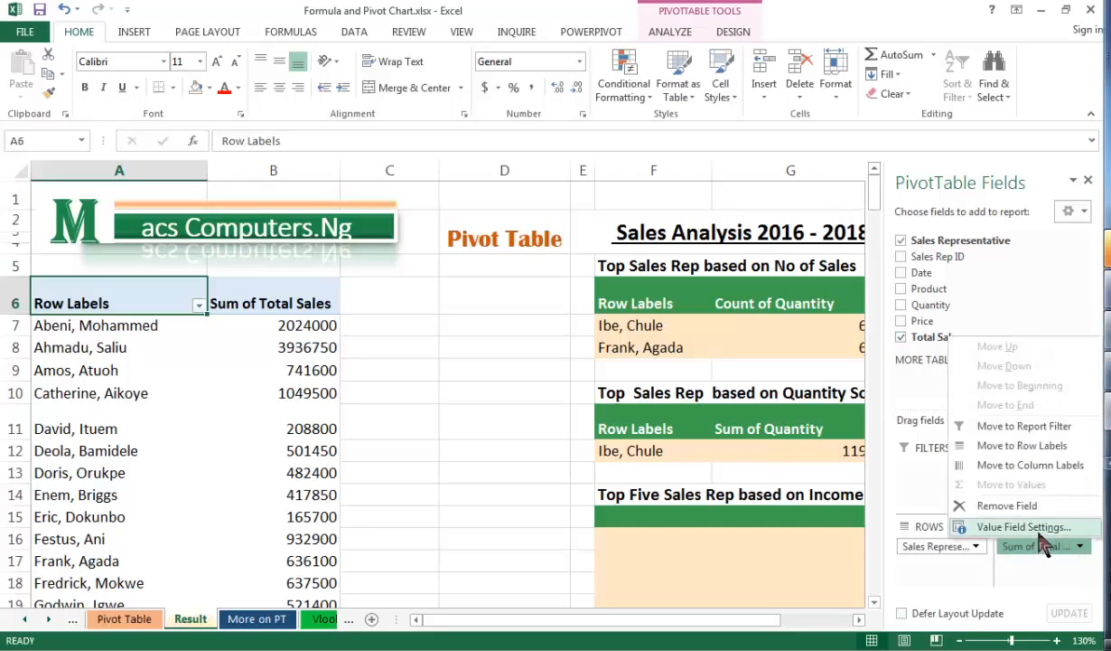
left_click(266, 283)
left_click(266, 283)
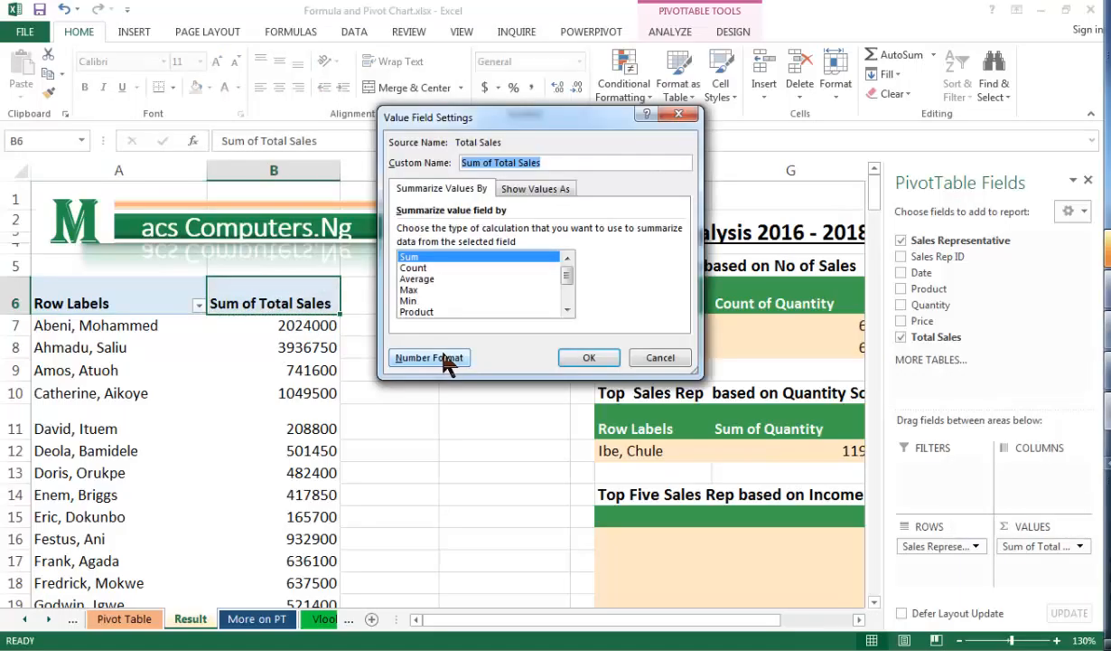
left_click(449, 365)
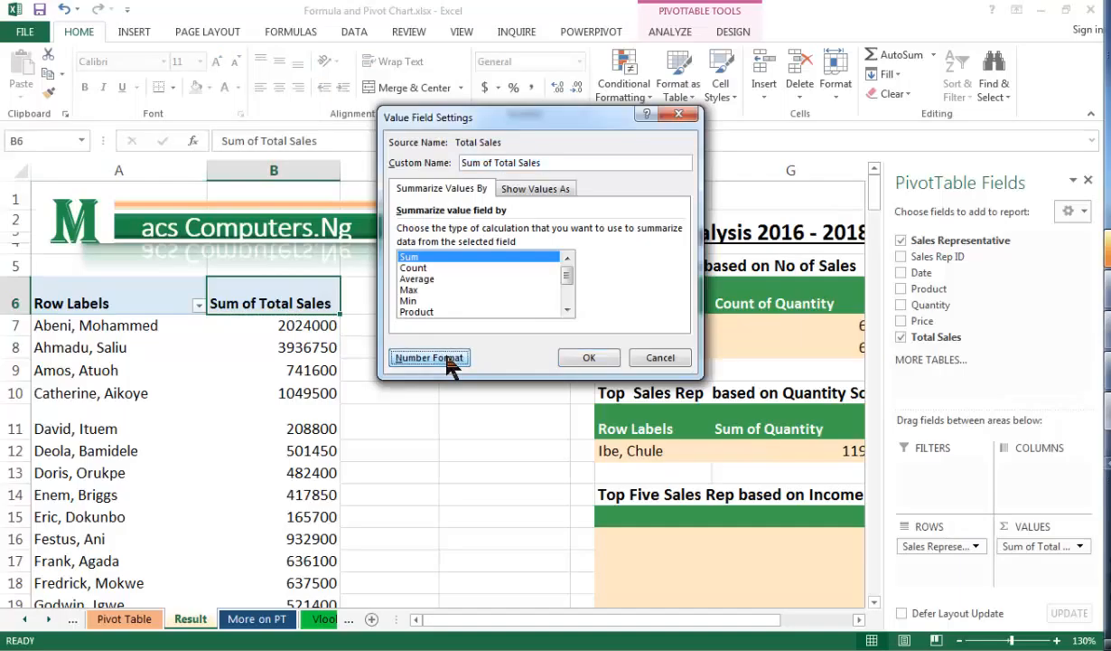
left_click(366, 144)
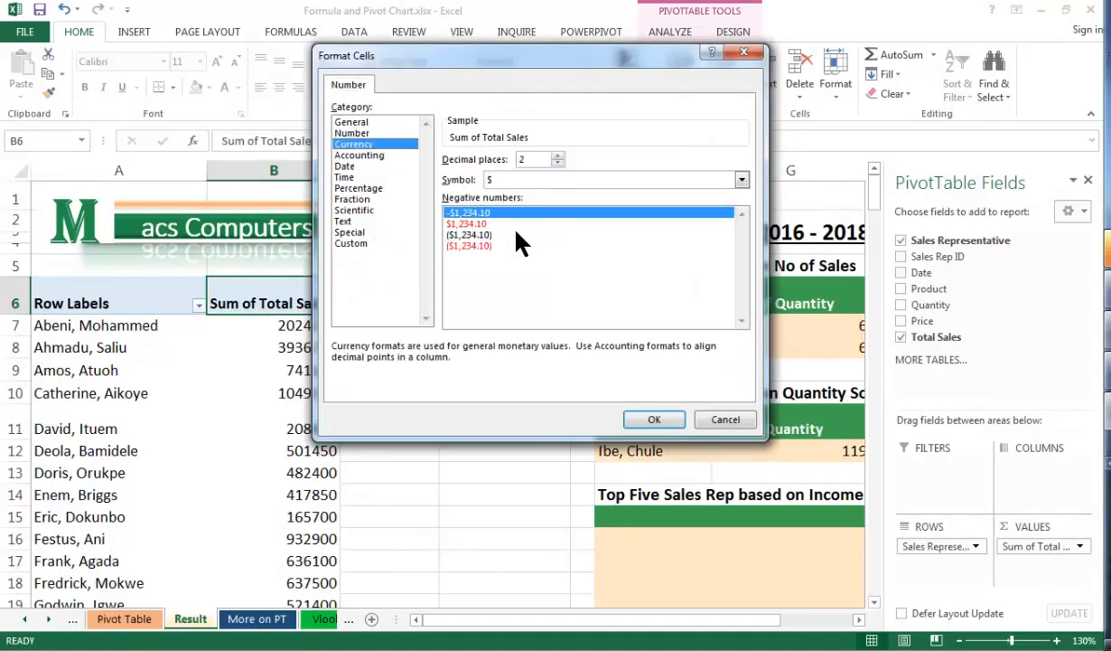
left_click(559, 164)
left_click(558, 164)
left_click(742, 181)
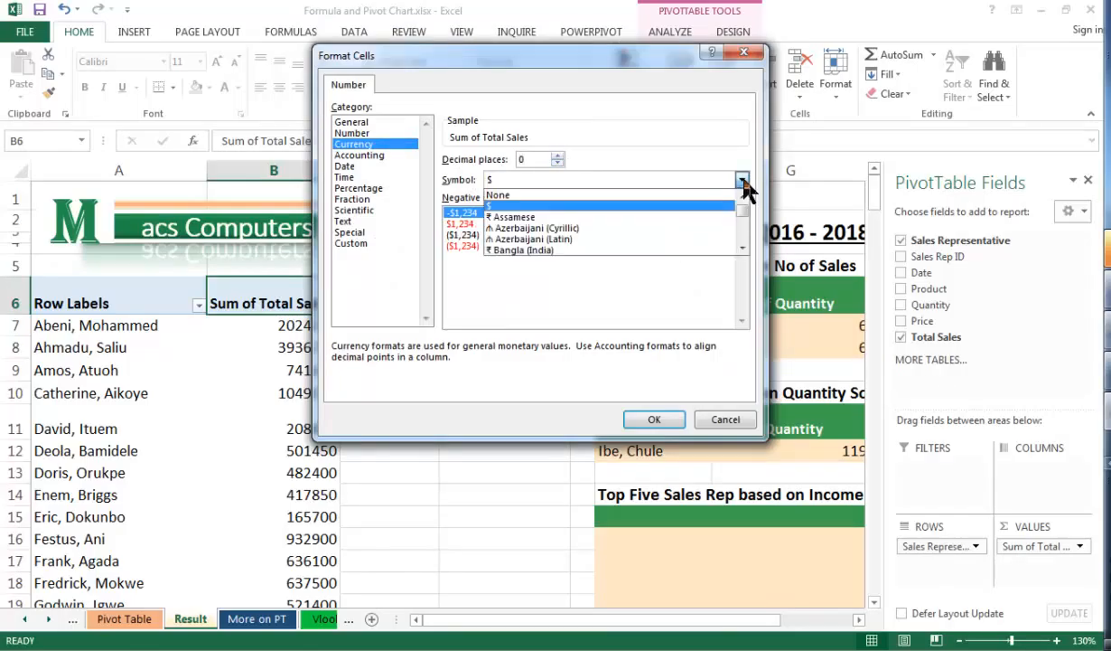
left_click(648, 195)
left_click(655, 419)
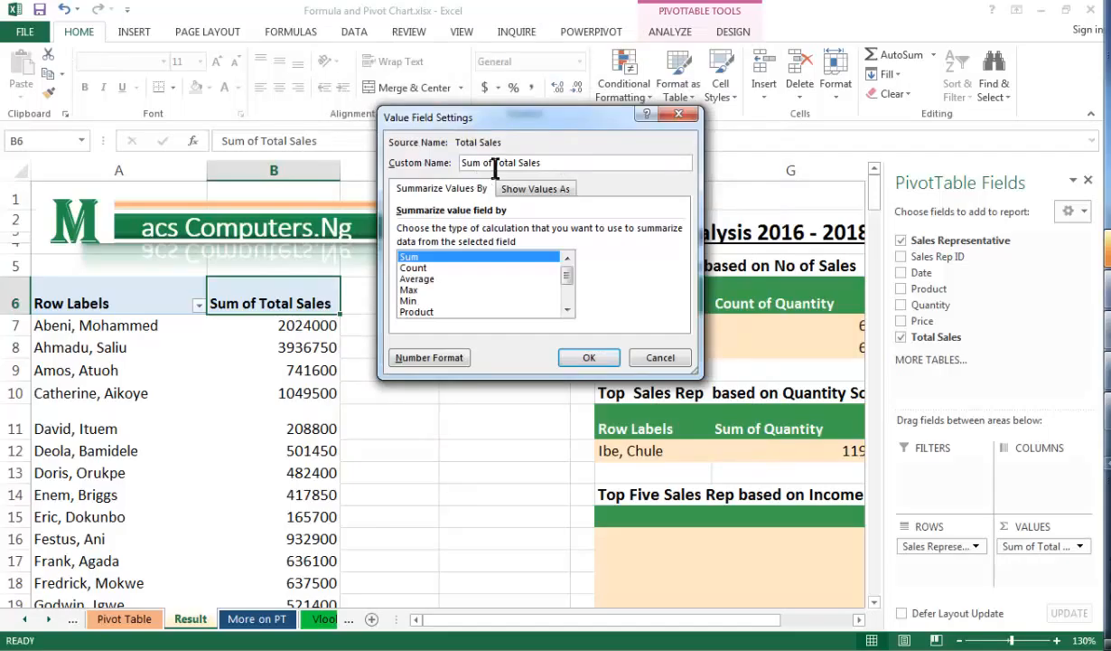
Step: Rename the Total Sales value field as Revenue Generated
left_click_drag(542, 162, 411, 146)
type("Revenue Generated")
left_click(588, 358)
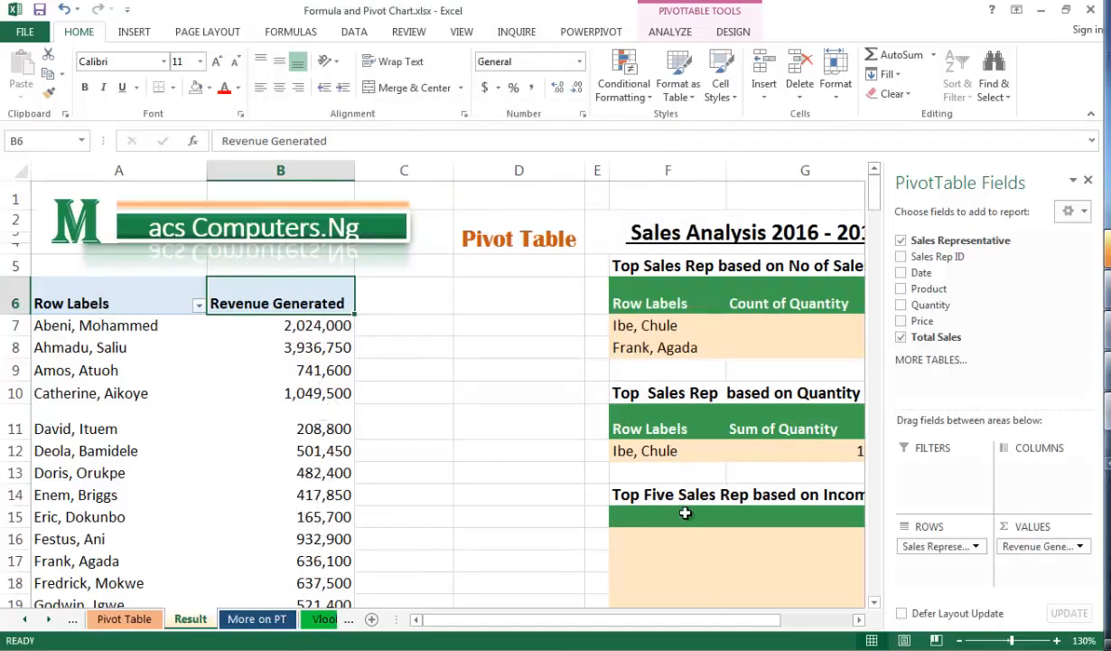
Step: Sort the sales representatives in descending order by Revenue Generated
left_click(199, 309)
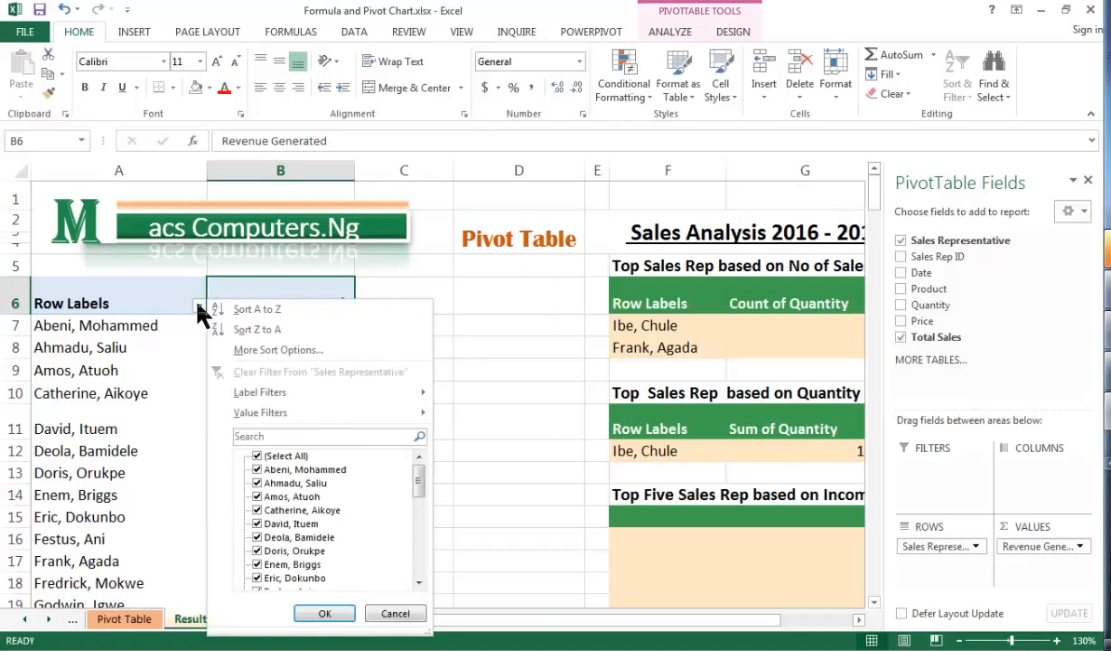
left_click(311, 349)
left_click(479, 218)
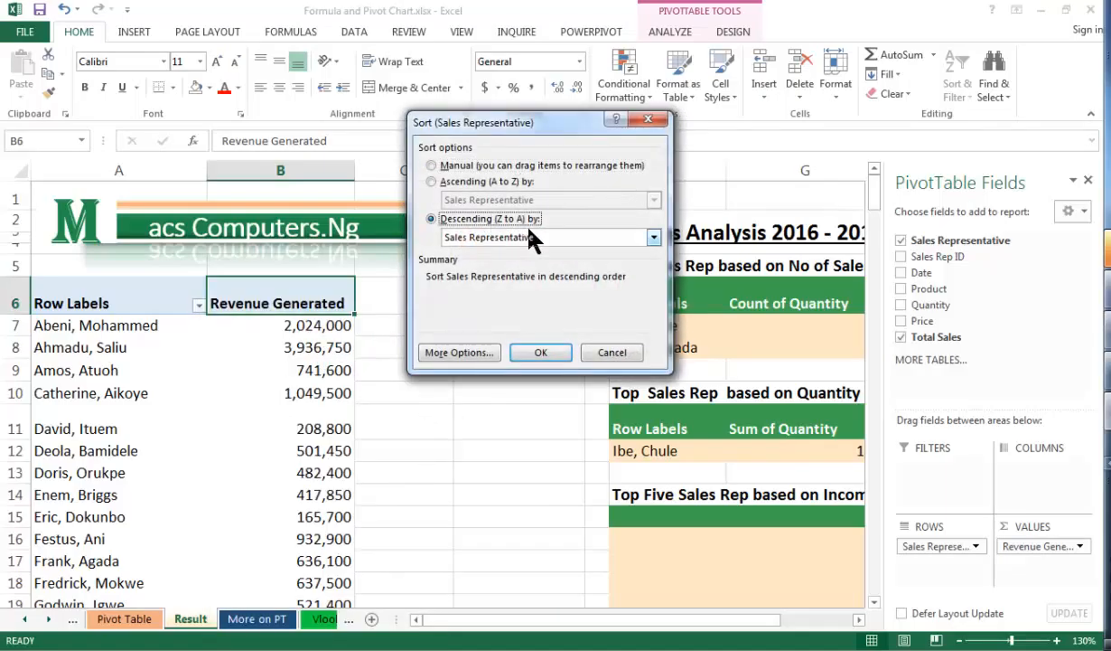
left_click(653, 237)
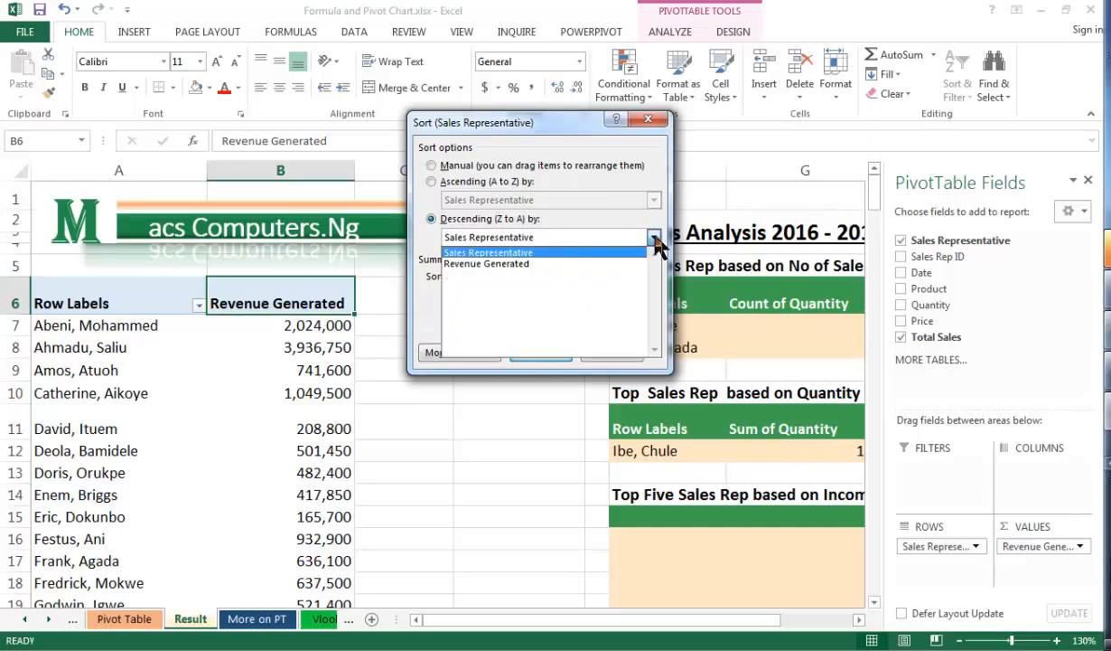
left_click(548, 266)
left_click(550, 356)
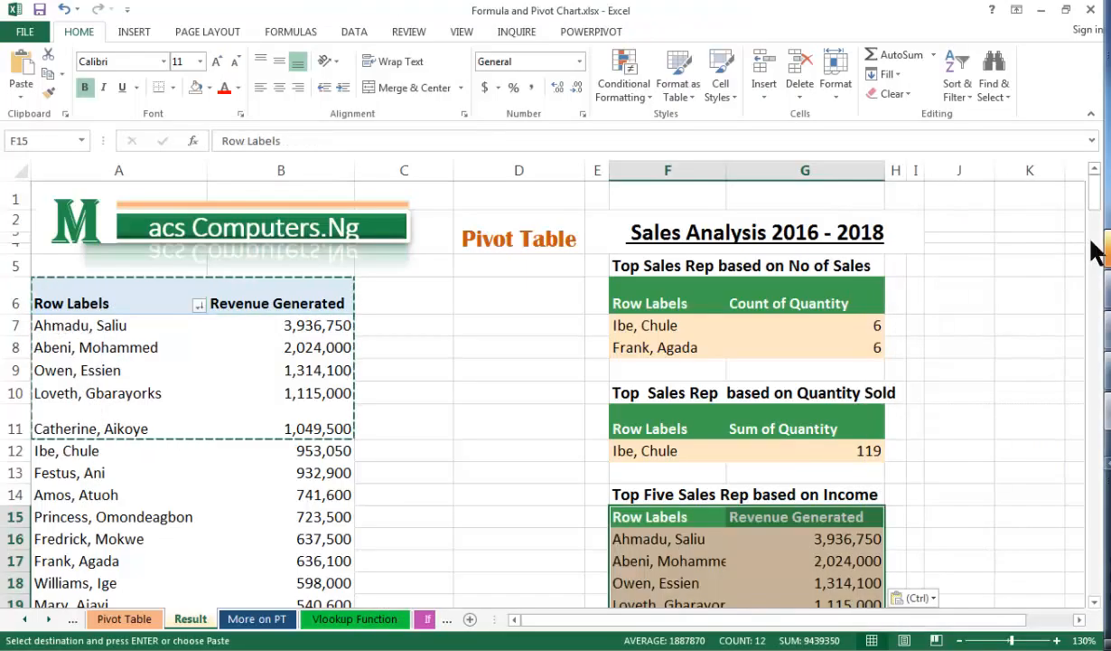
Step: Copy the PivotTable header and first five rows (A6:B11) and paste them as values at F15 under Top Five Sales Rep based on Income
scroll(1092, 249, "down", 9)
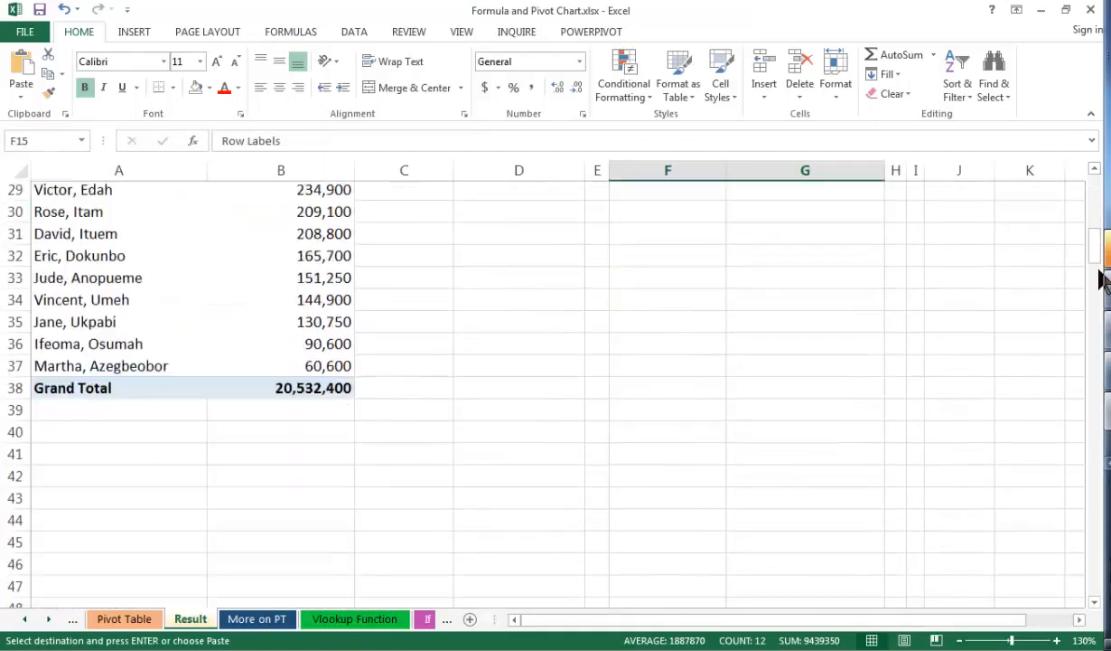
scroll(1098, 262, "down", 3)
key("ctrl+v")
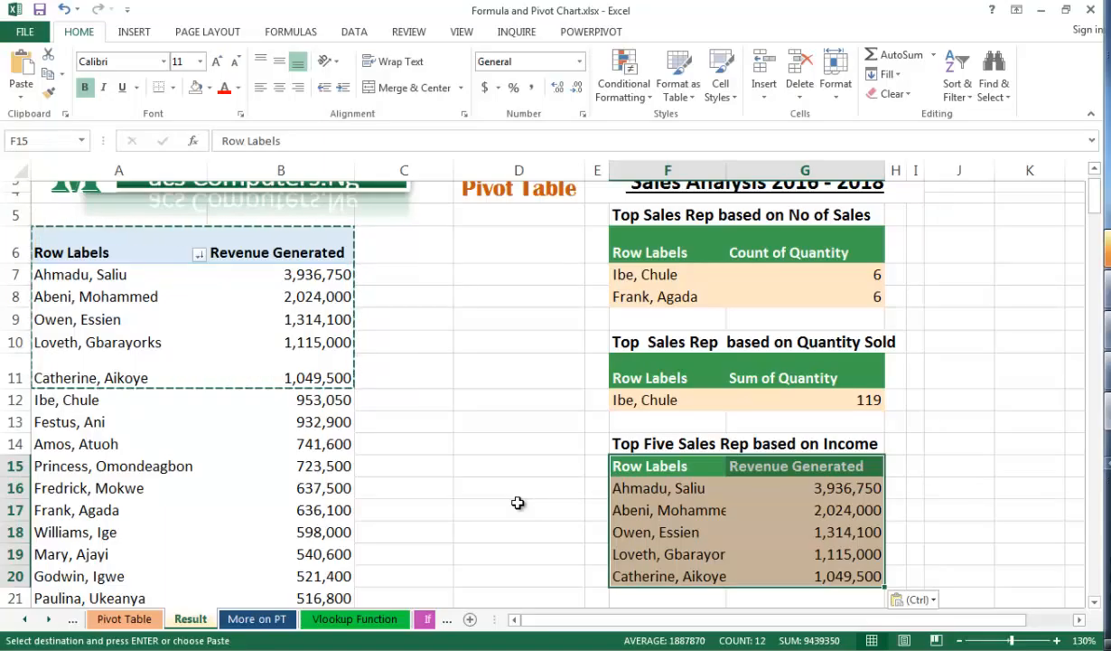
Step: Copy the whole PivotTable including its Grand Total (A6:B38) and paste it at A6 of the More on PT sheet
left_click_drag(40, 253, 346, 567)
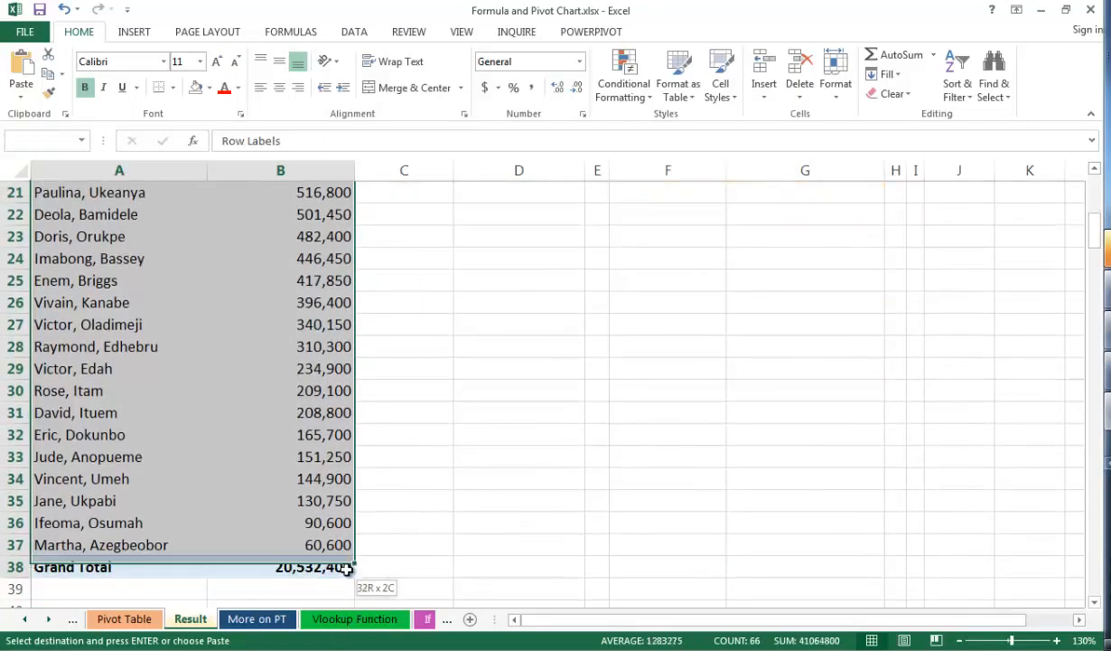
key("ctrl+c")
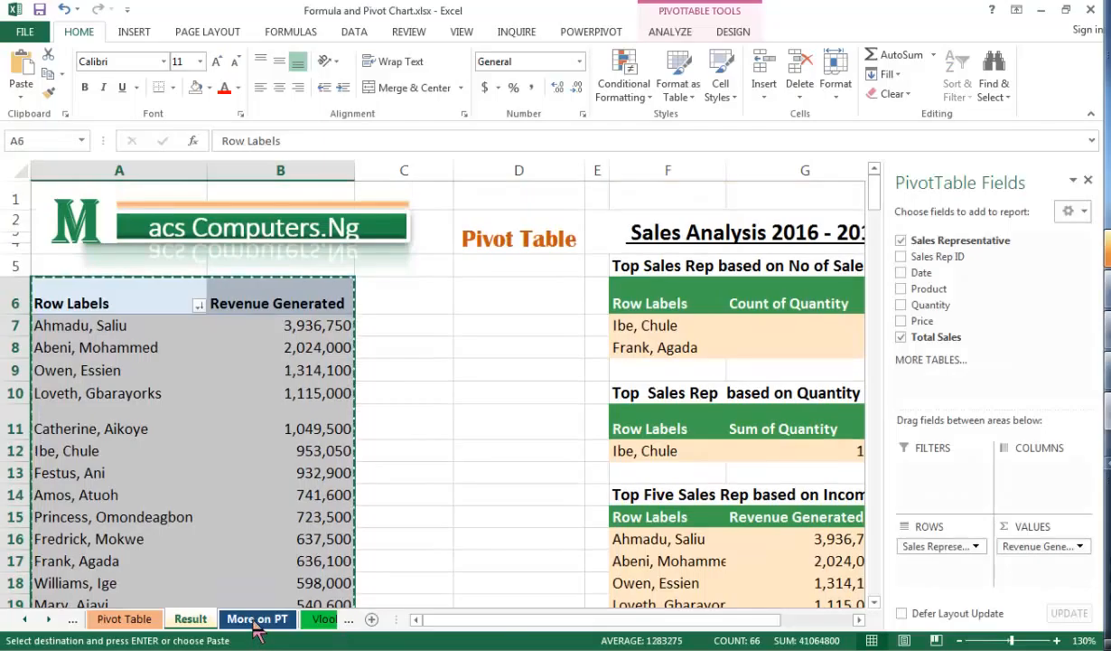
left_click(258, 620)
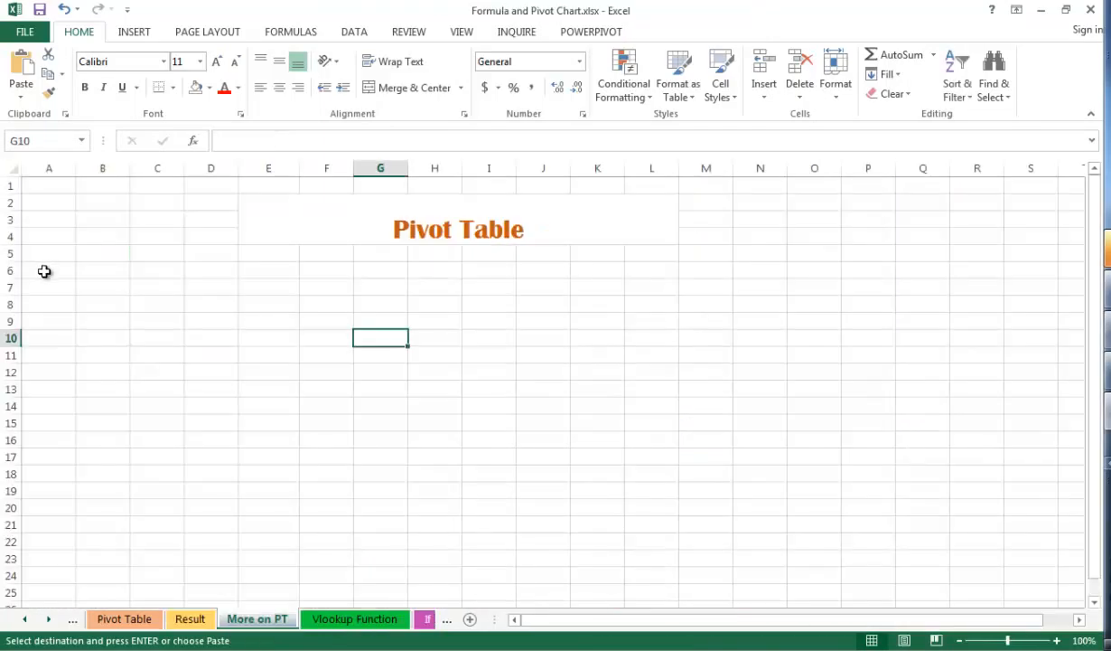
left_click(43, 270)
right_click(45, 273)
left_click(80, 346)
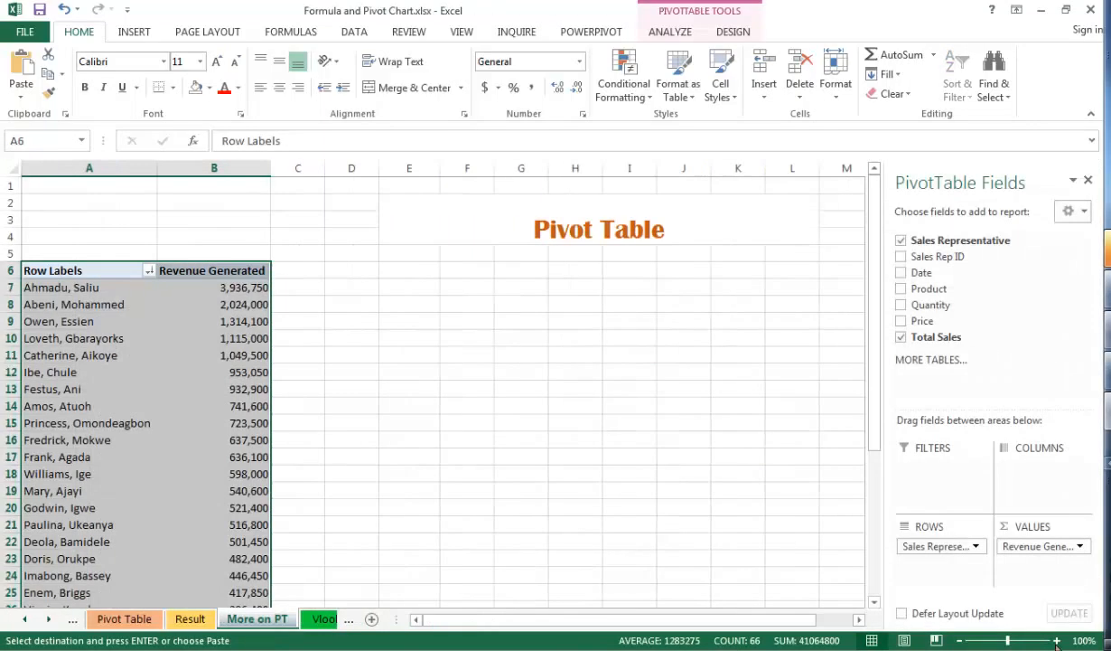
Step: Add Quantity to the copied PivotTable's values, try Price and remove it again, and take out Total Sales
left_click(1058, 640)
left_click(1057, 639)
left_click(1057, 639)
left_click(1057, 639)
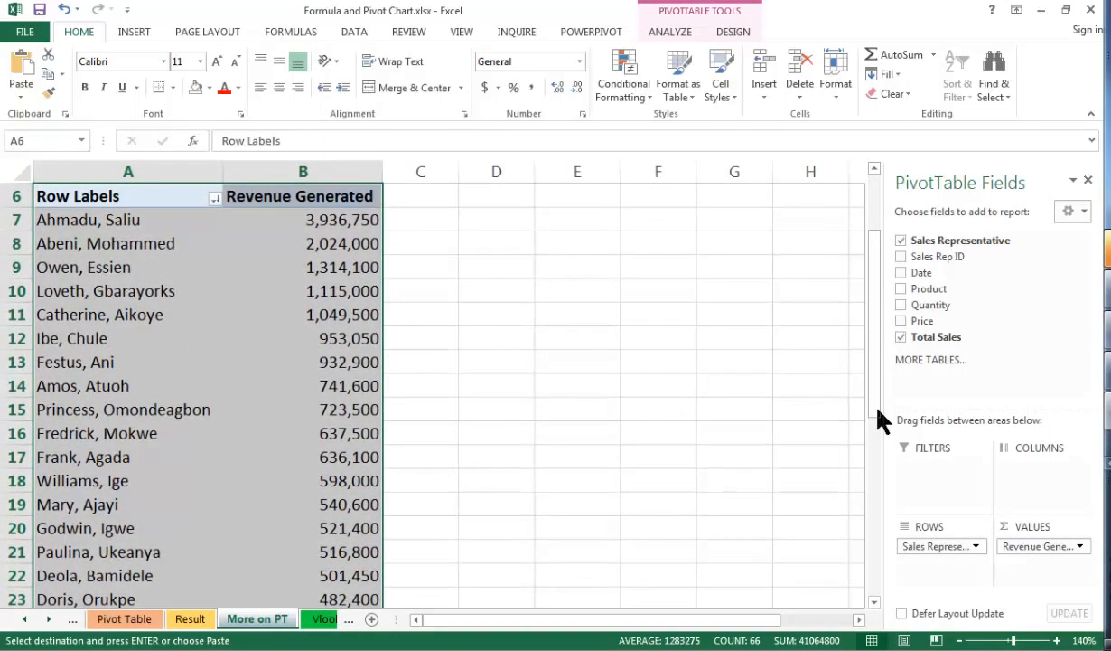
scroll(531, 409, "up", 2)
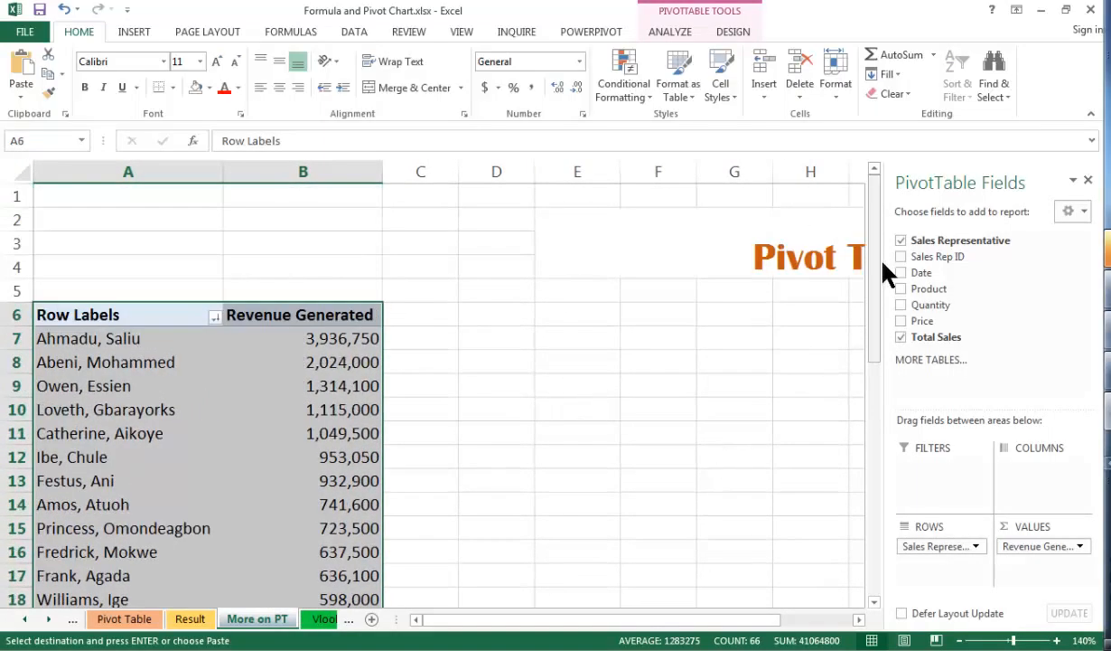
left_click(901, 305)
left_click(901, 320)
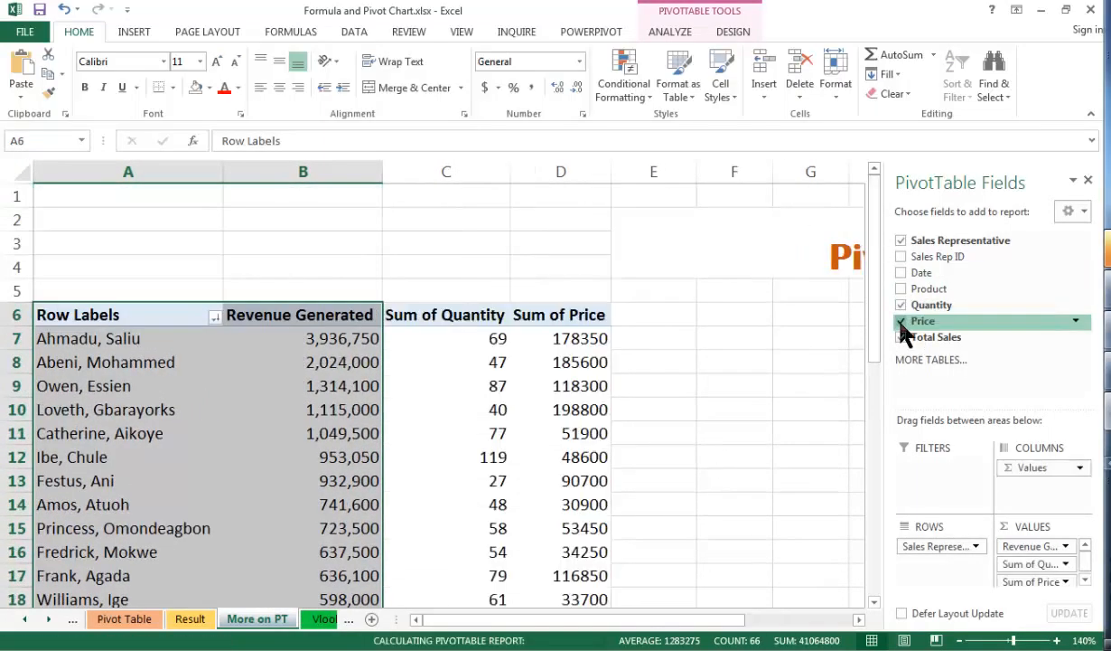
left_click(901, 321)
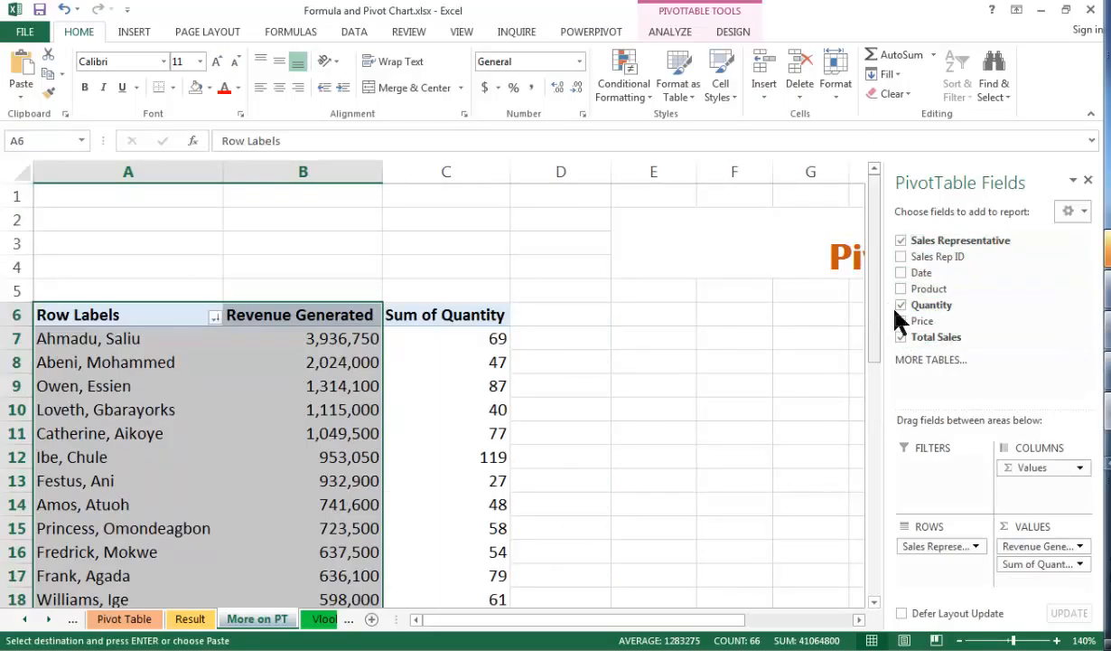
left_click(901, 337)
Step: Move Sales Representative from rows to columns and filter the column labels to only the first three representatives
left_click_drag(937, 553, 1043, 472)
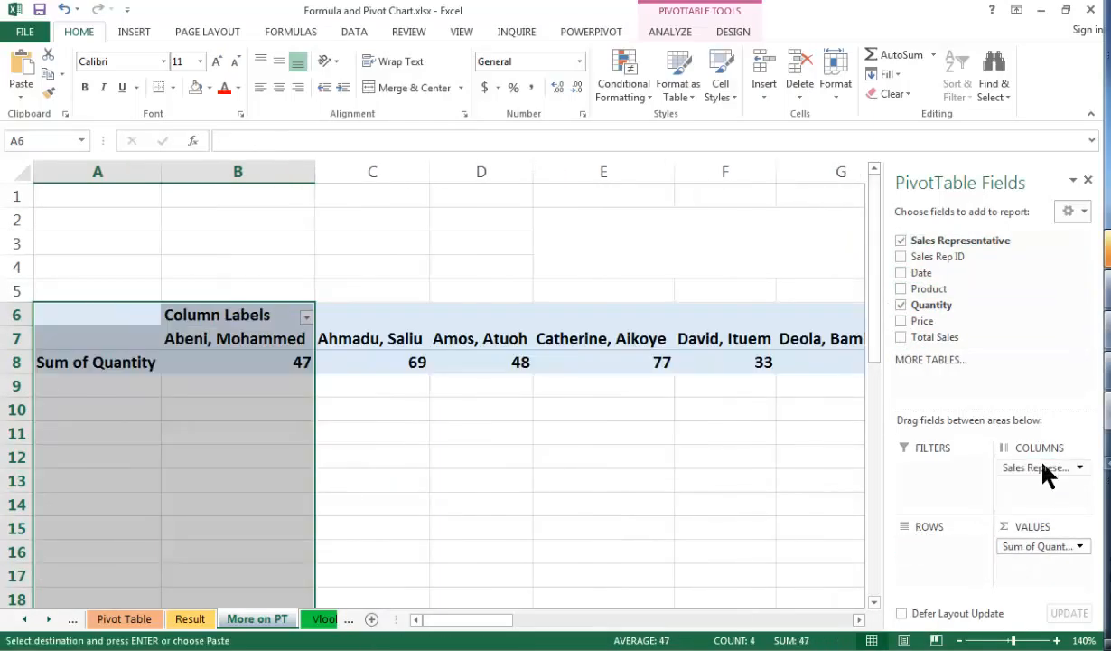
left_click(307, 316)
left_click(122, 466)
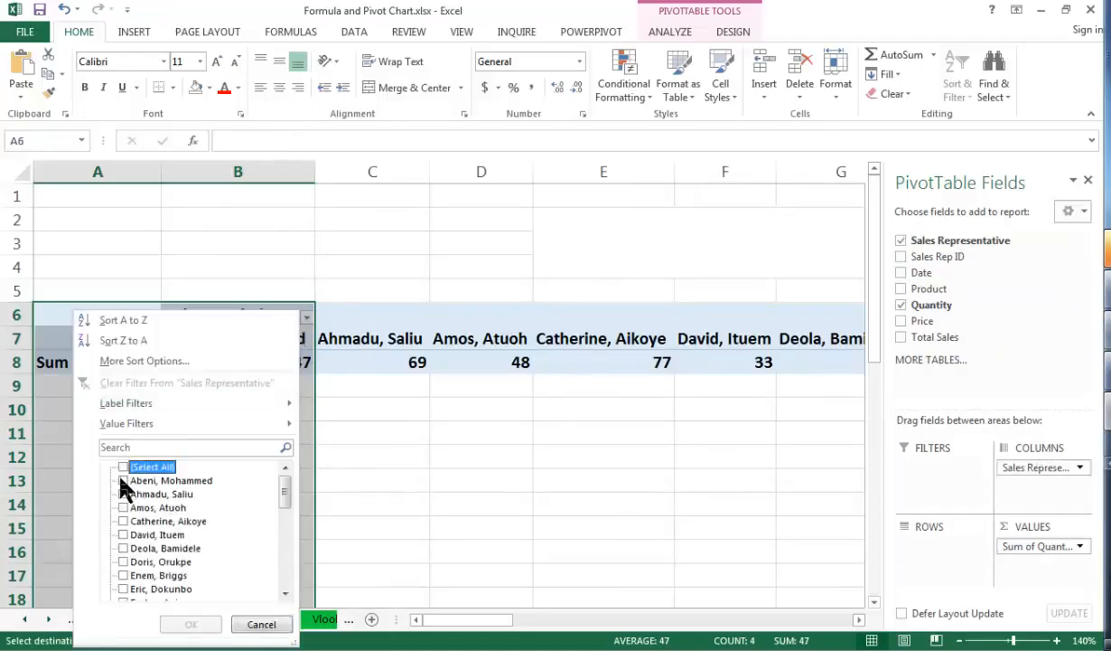
left_click(123, 480)
left_click(123, 493)
left_click(123, 507)
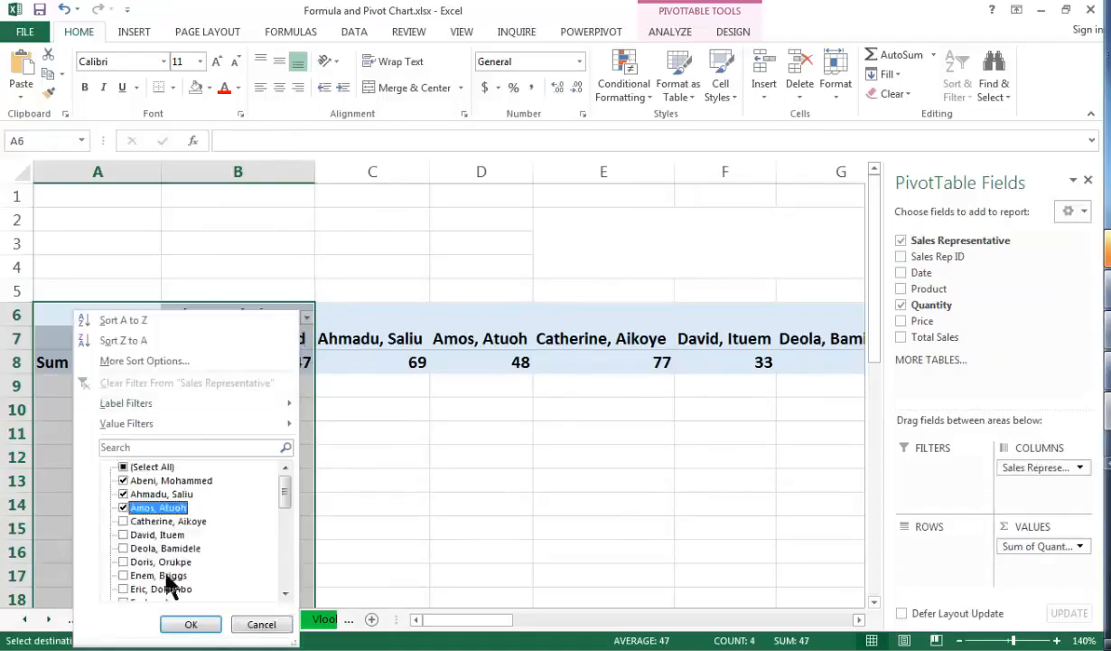
left_click(191, 623)
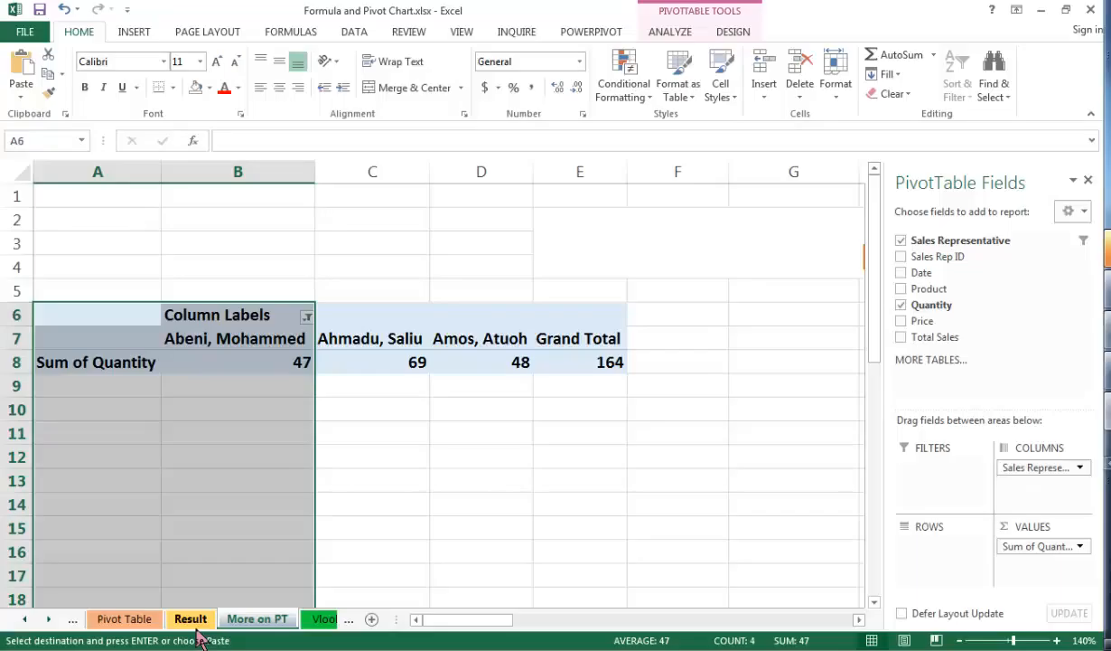
Step: Clear the current fields of the More on PT PivotTable and rebuild it with Product in rows and Quantity as values
left_click(258, 618)
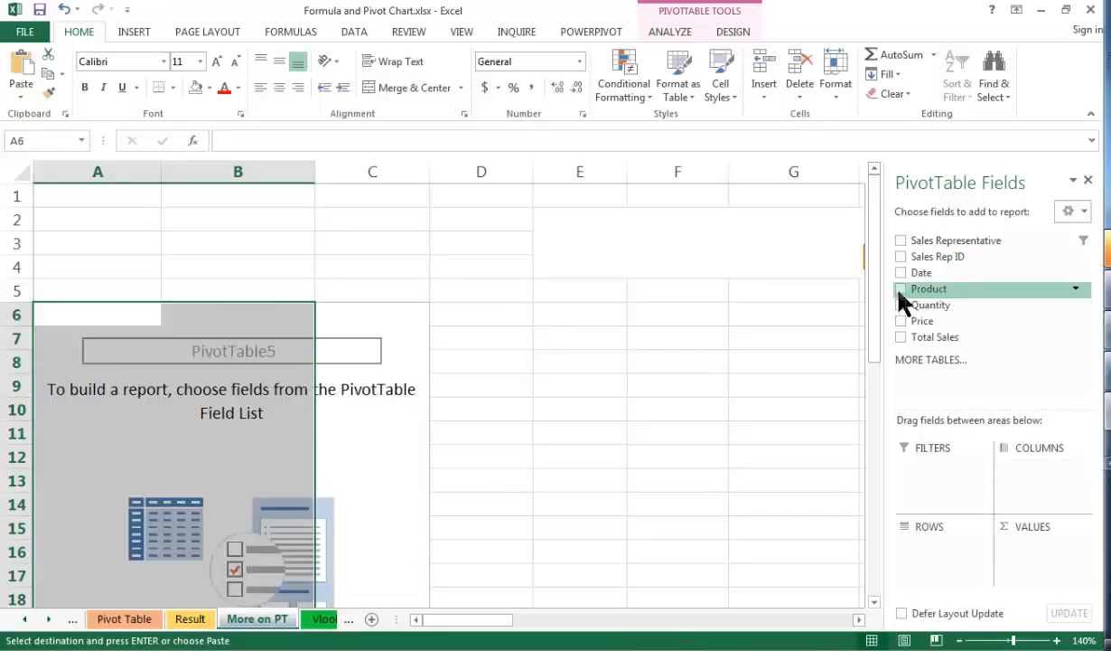
left_click(901, 289)
left_click(901, 305)
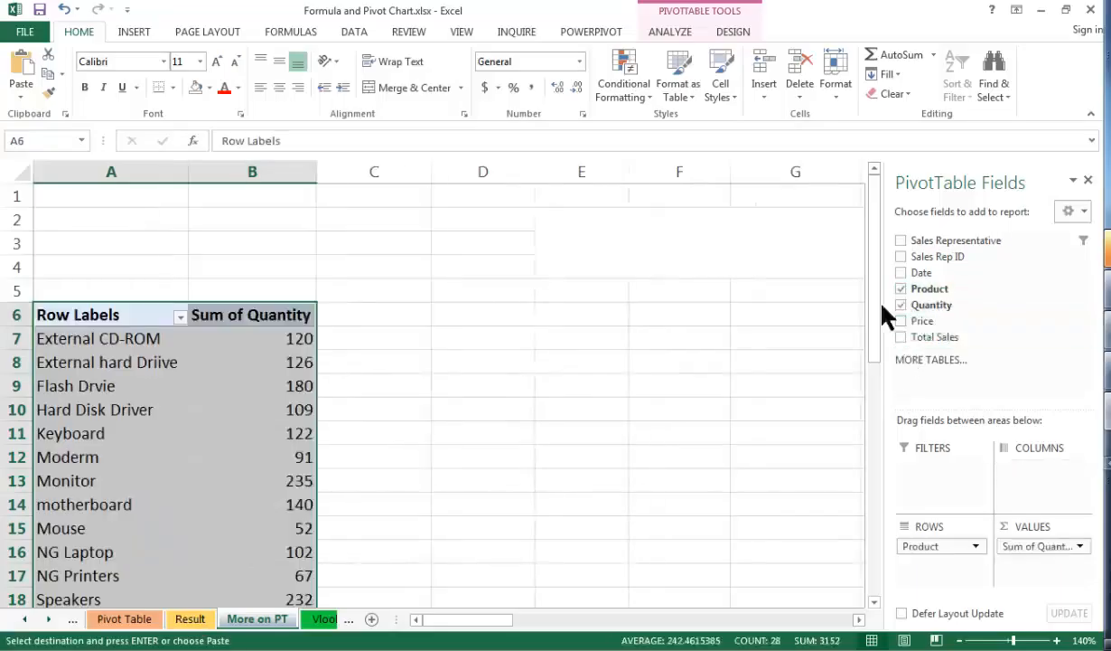
left_click_drag(880, 330, 879, 334)
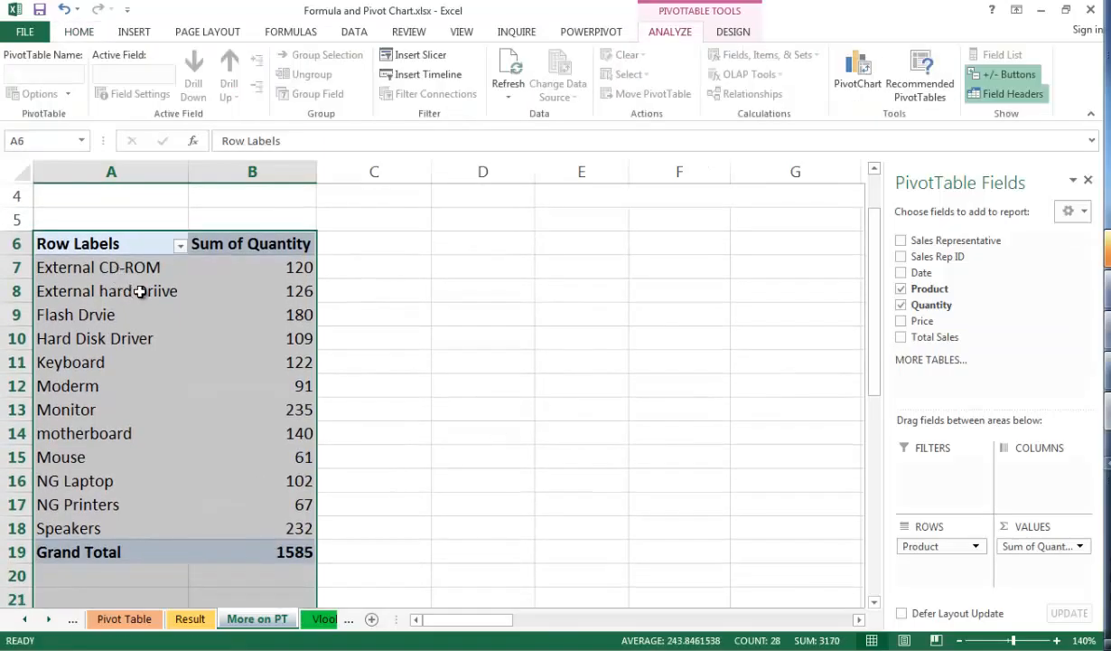
mouse_move(301, 284)
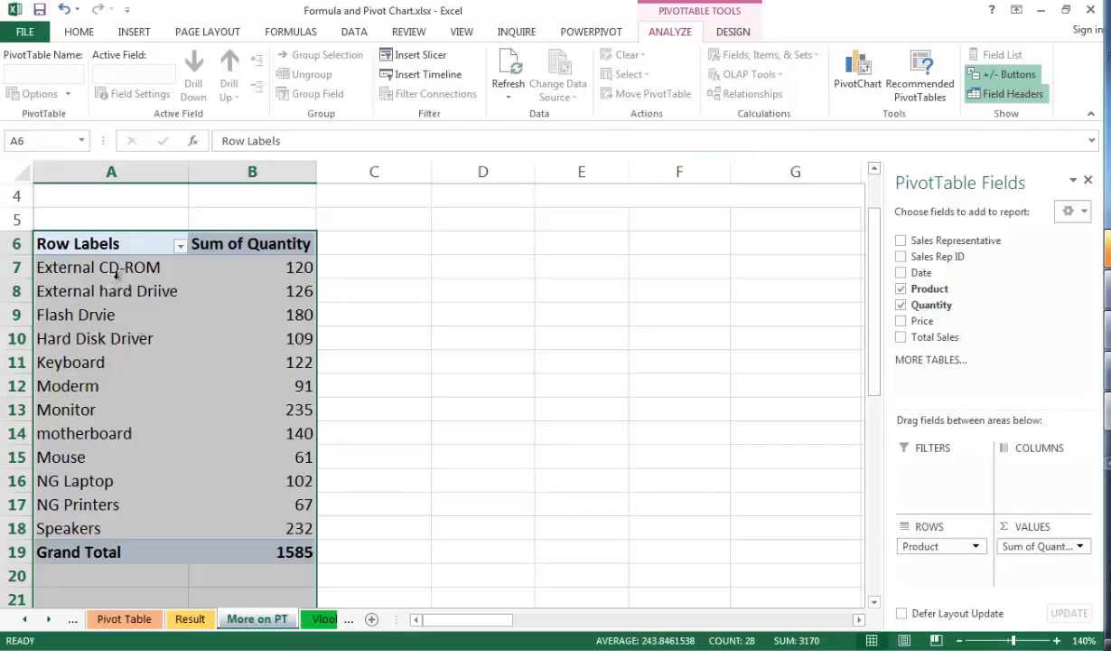
Step: Set the External CD-ROM quantity in cell E101 of the Pivot Table sheet's source data to 5
left_click(125, 618)
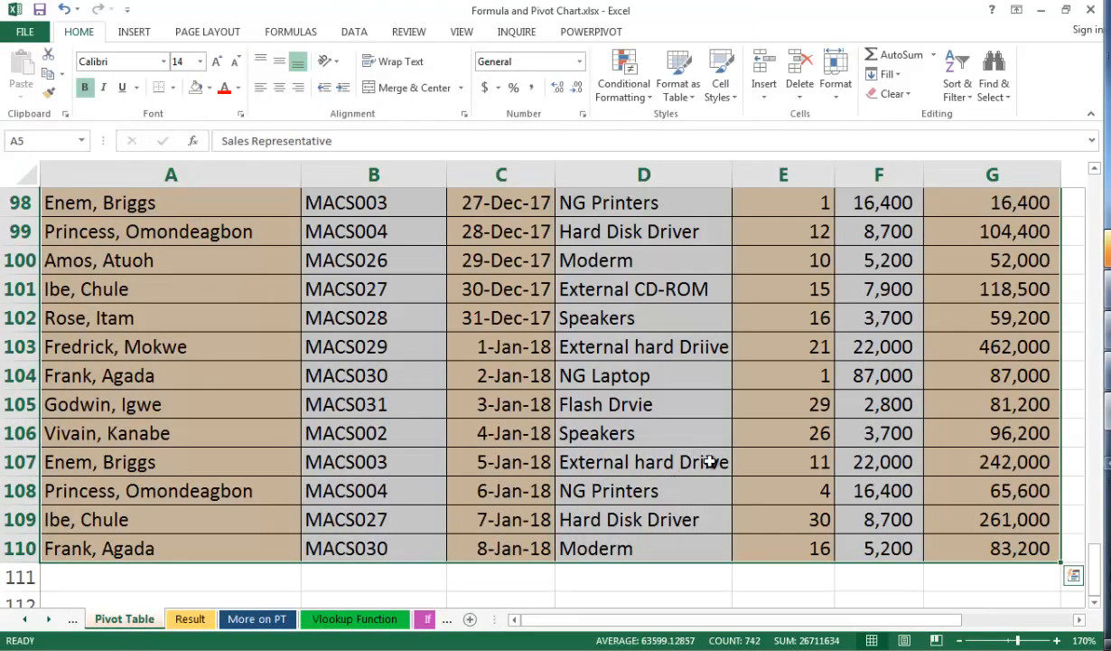
left_click(819, 293)
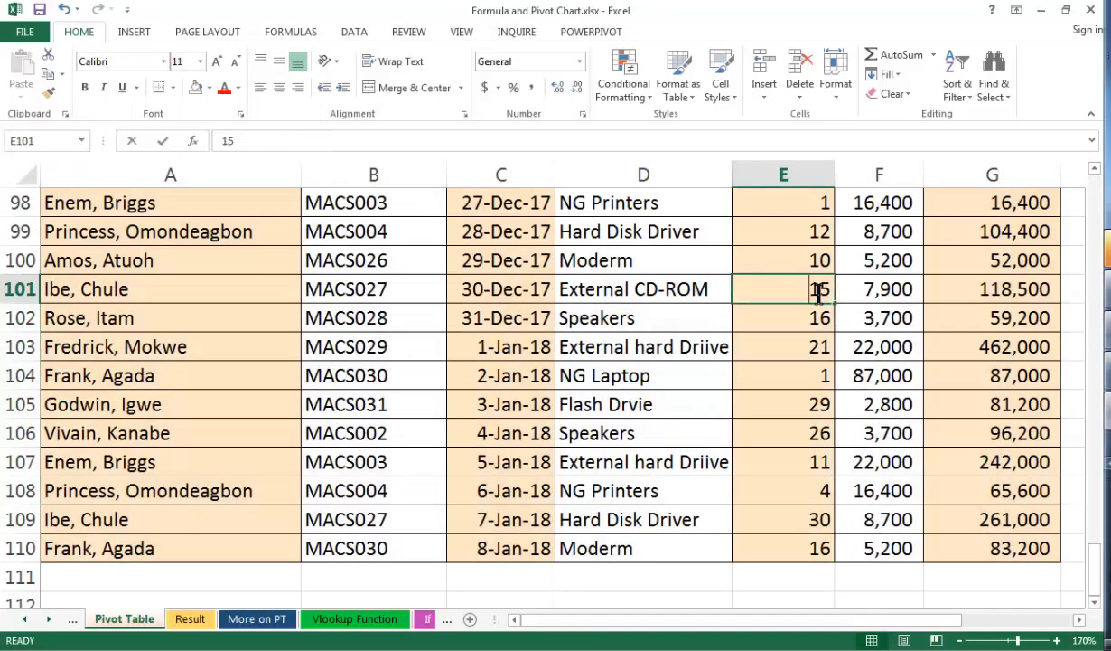
double_click(819, 291)
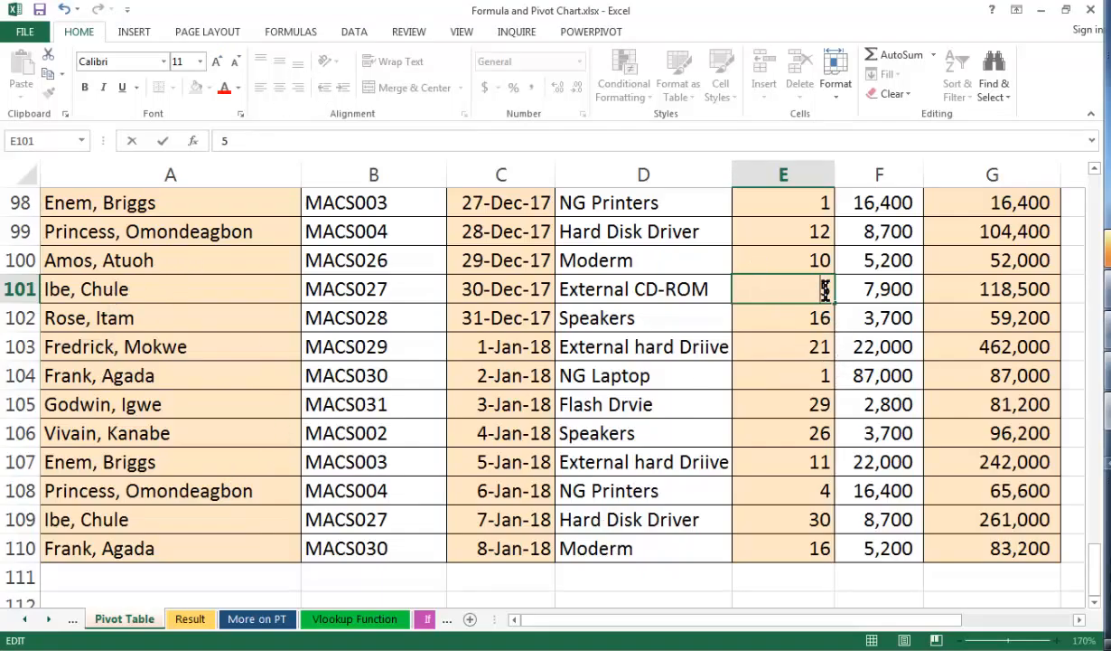
key("Return")
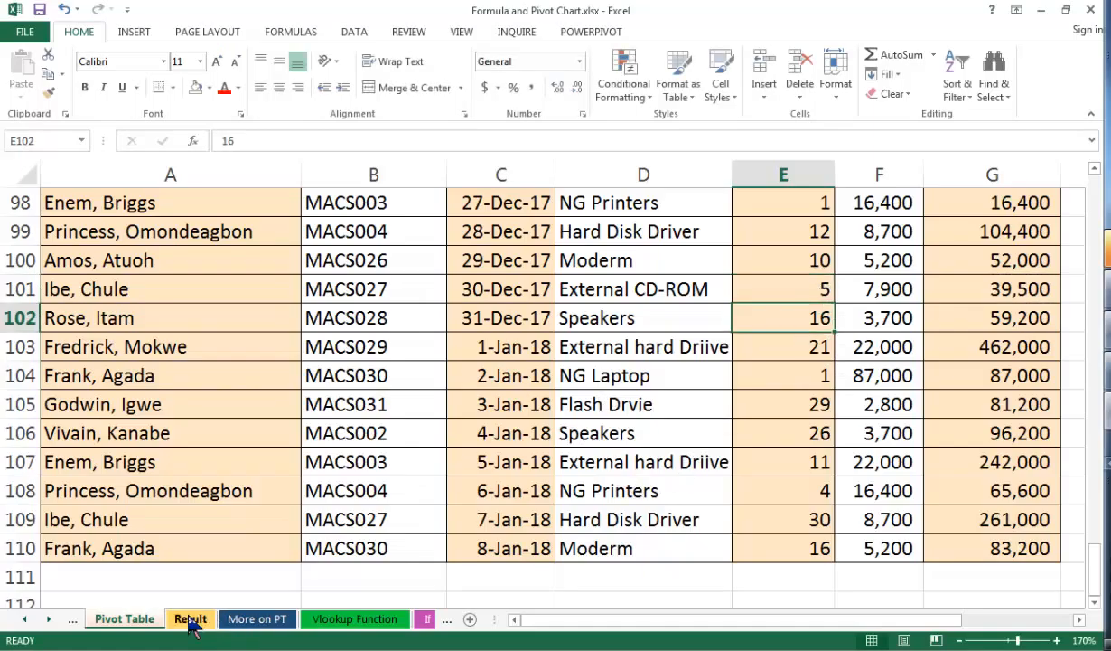
Step: Refresh the product quantity PivotTable on the More on PT sheet from its changed source data
left_click(263, 623)
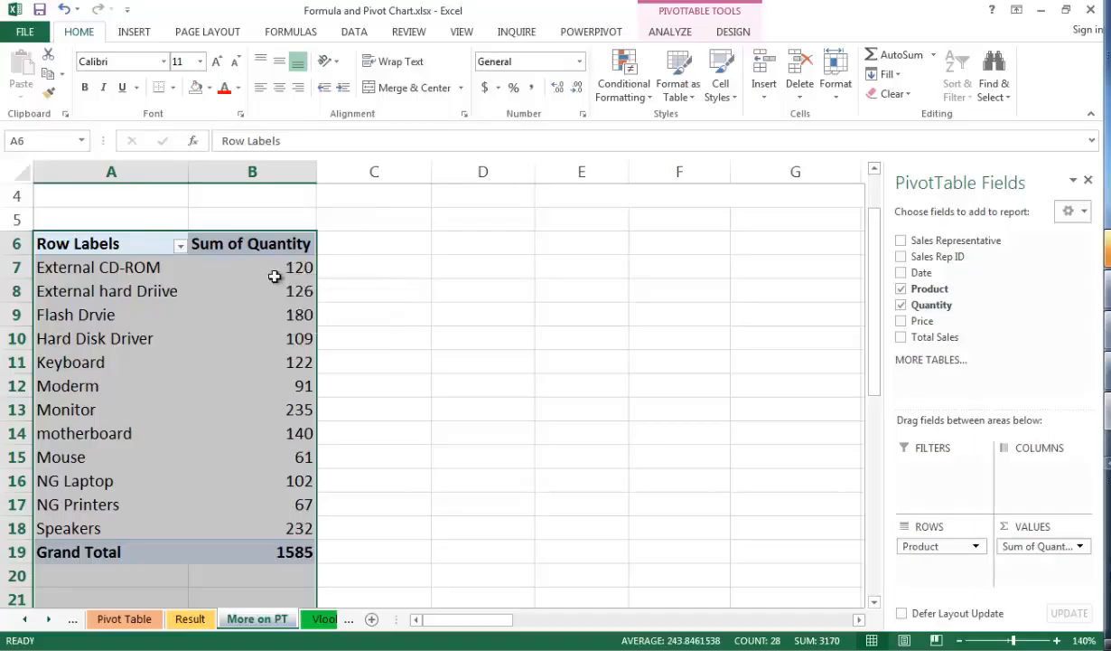
left_click(671, 33)
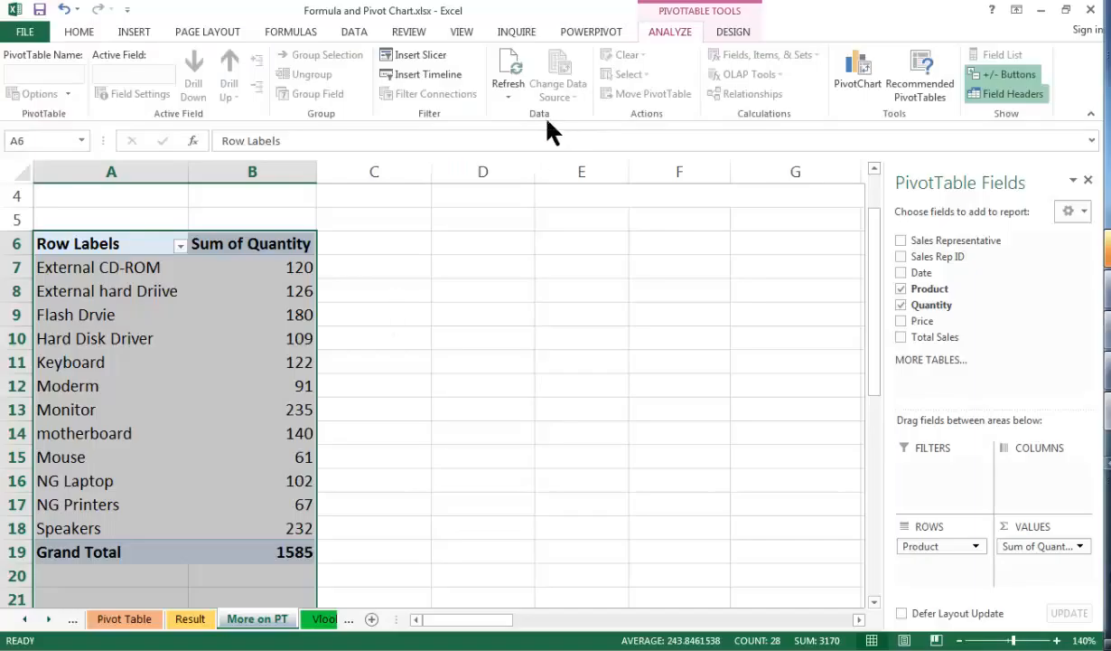
left_click(511, 72)
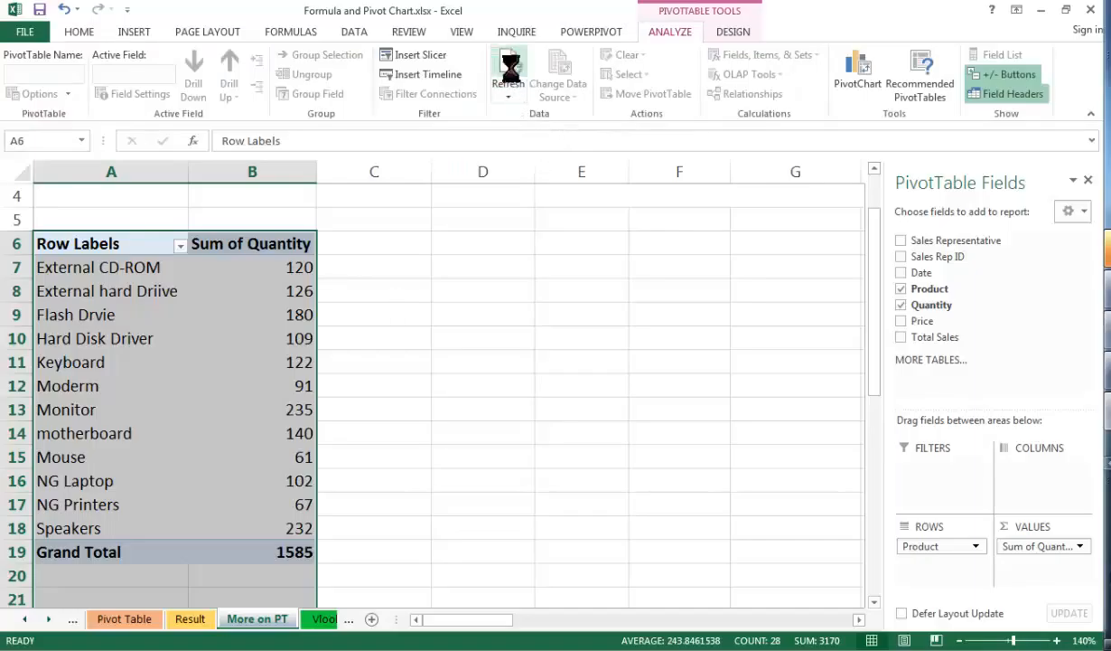